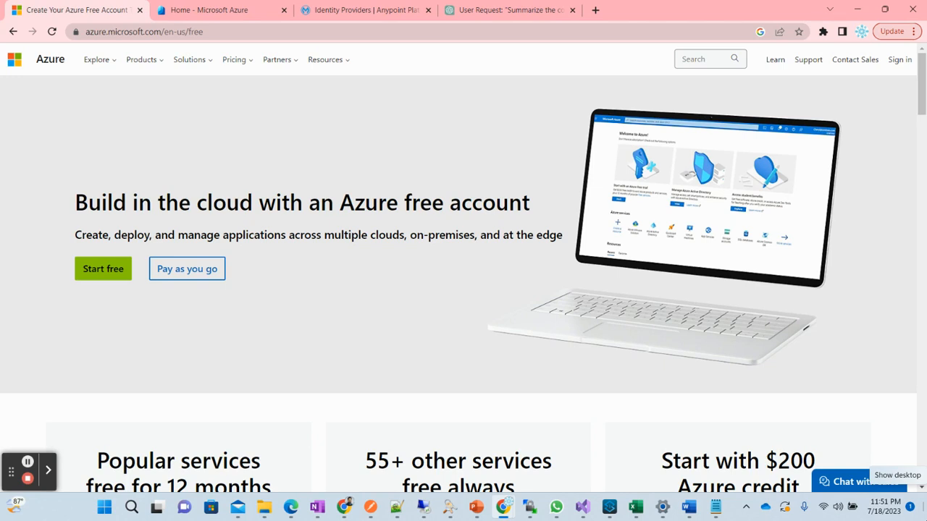
- Open the enterprise applications of Azure Active Directory in the Azure portal and start adding a new application
click(223, 7)
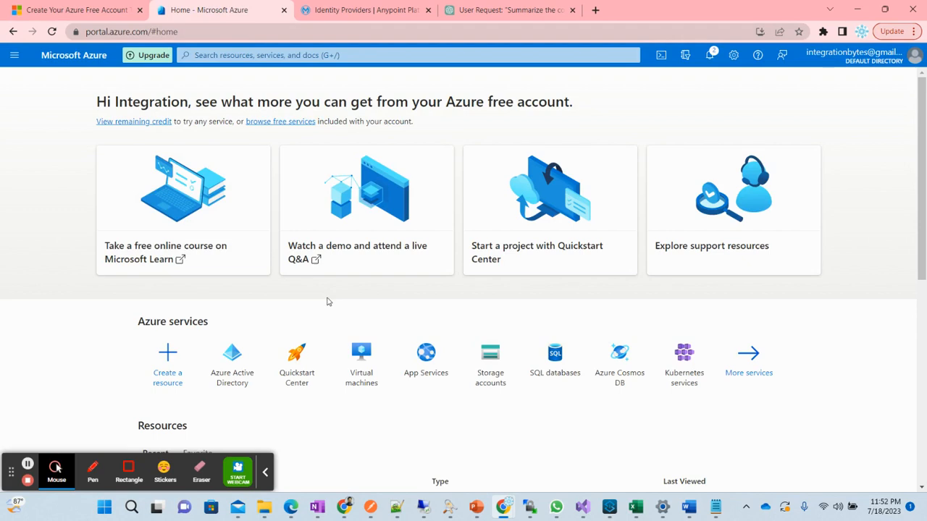
click(238, 365)
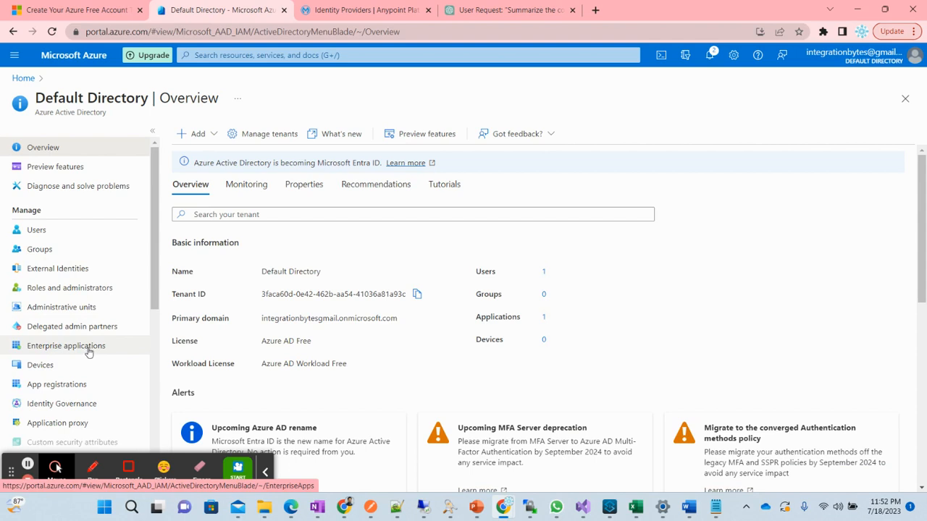
click(66, 346)
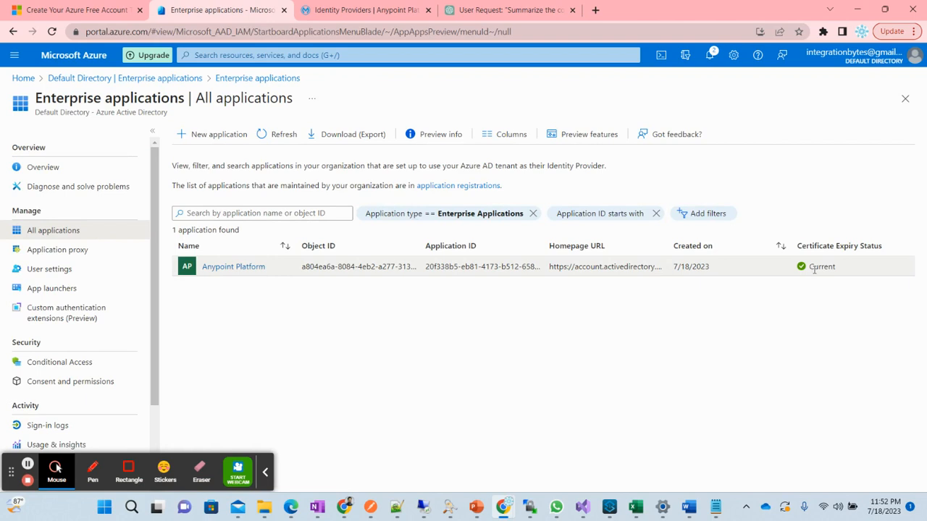
click(217, 136)
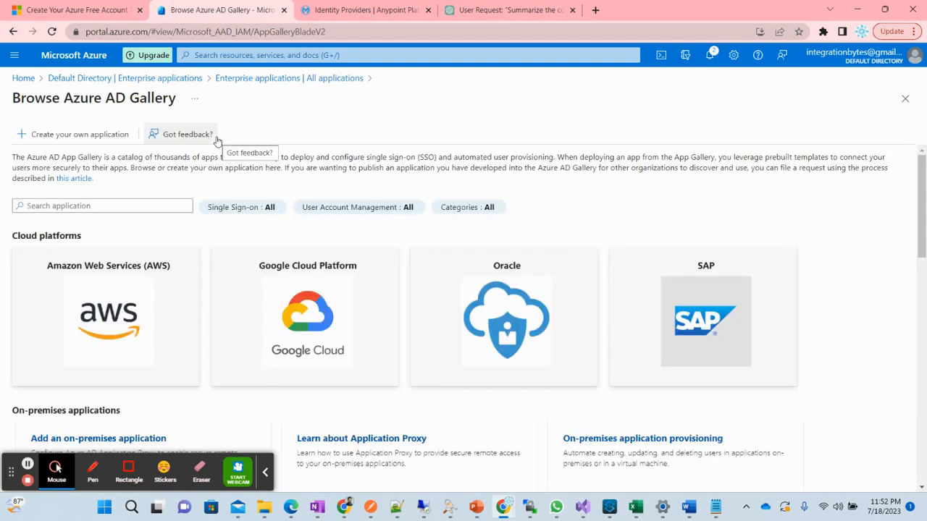
- Search the Azure AD Gallery for "Anypoint", then clear the search
click(161, 207)
text(Anypoint)
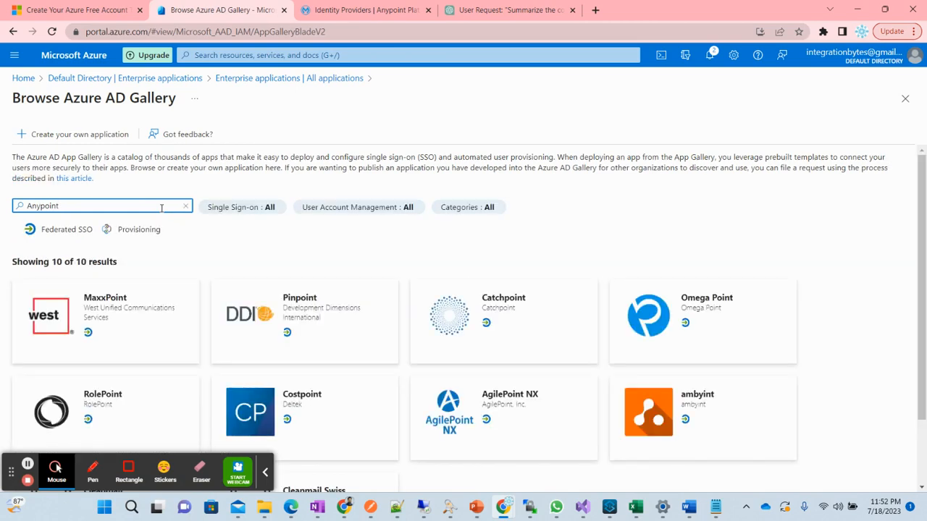
key(BackSpace)
key(BackSpace)
key(BackSpace)
key(BackSpace)
key(BackSpace)
key(BackSpace)
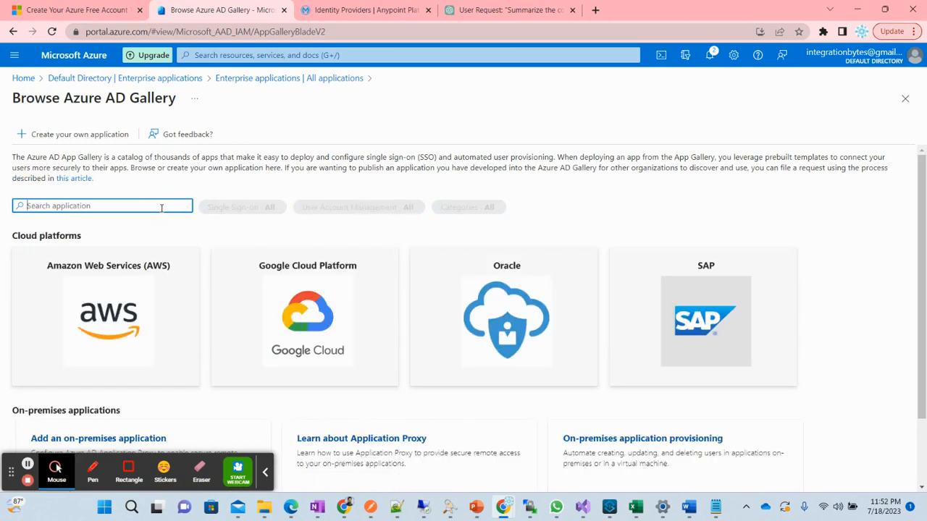
- Create a custom non-gallery application named AnypointPlatformIDP
click(99, 135)
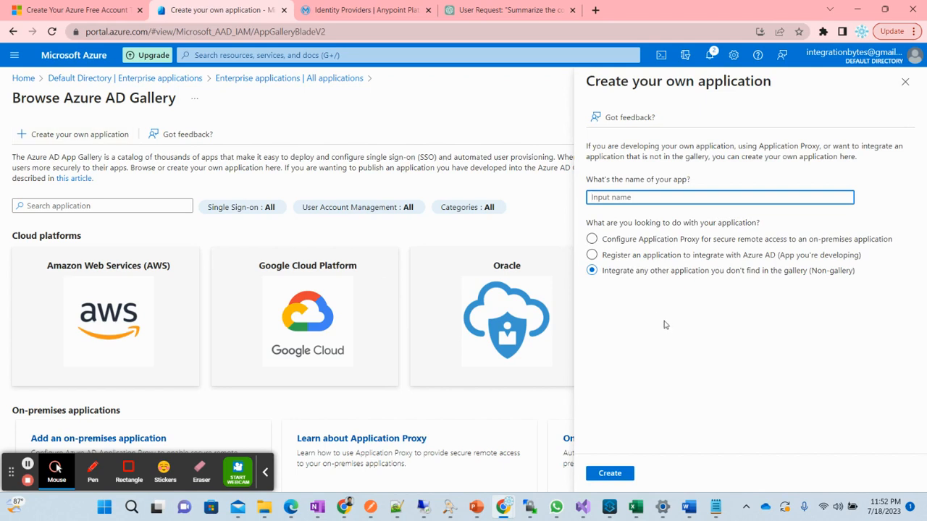
text(Anypoint)
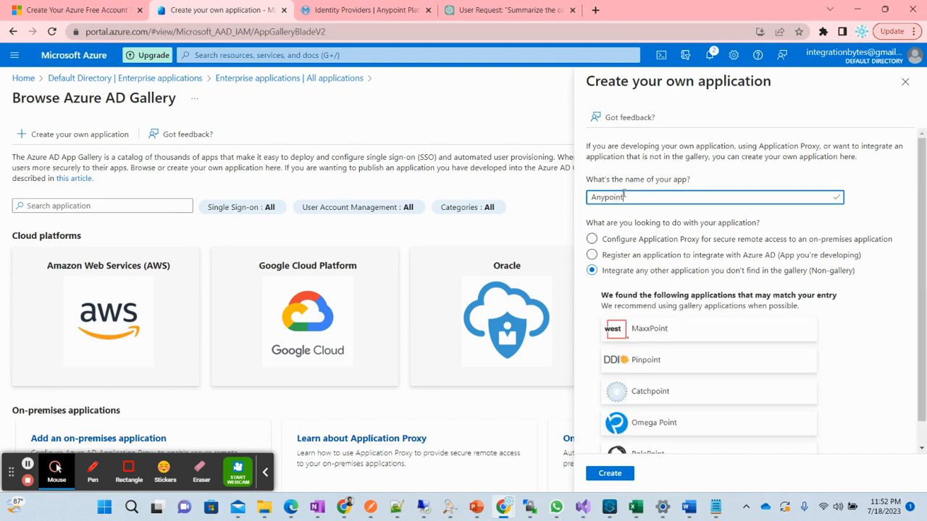
text( Platform)
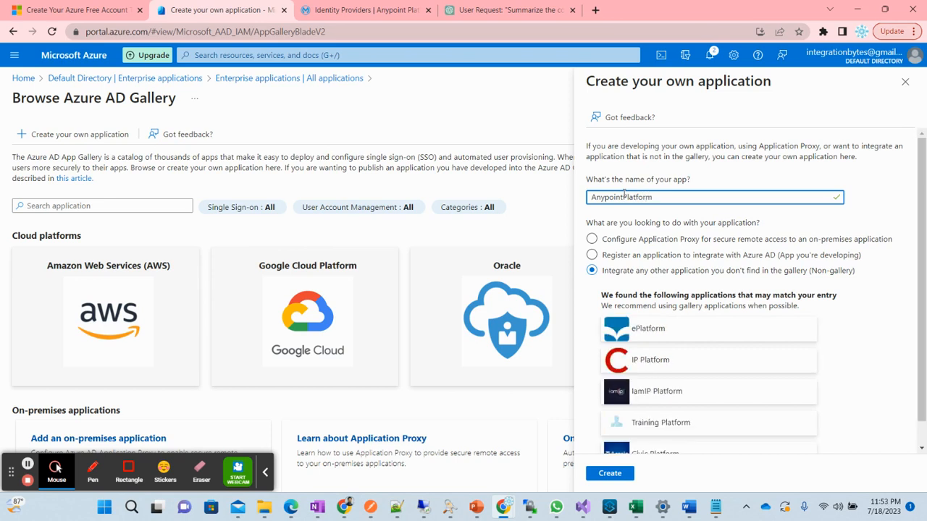
text(IDP)
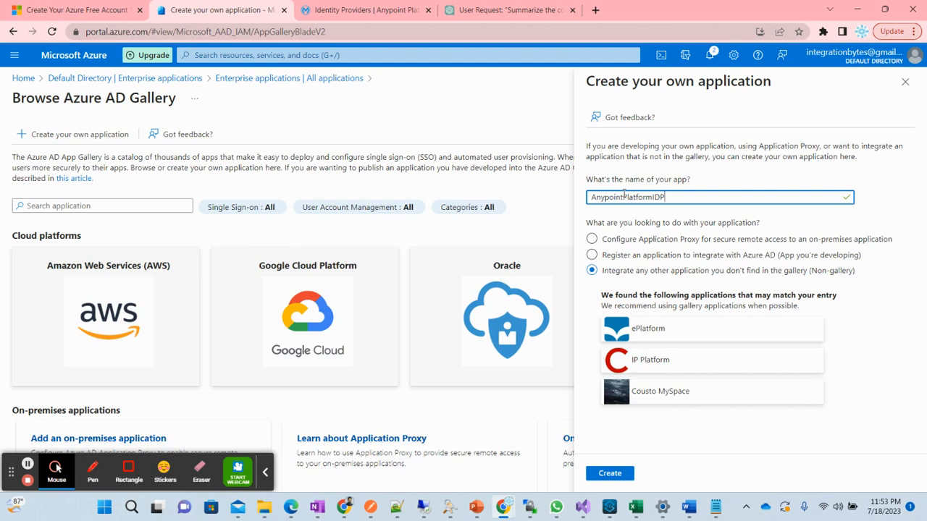
click(610, 474)
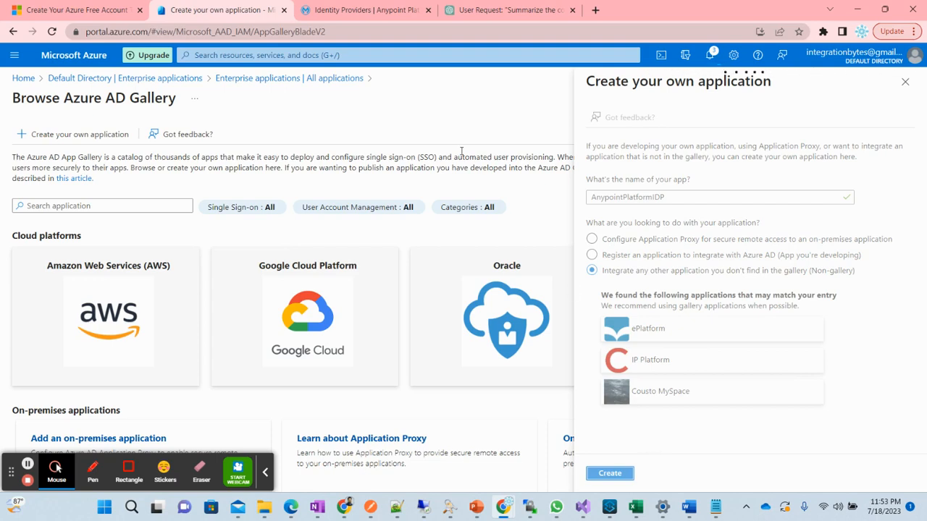
- Switch to Anypoint Platform's Access Management and start adding a SAML 2.0 identity provider
click(386, 14)
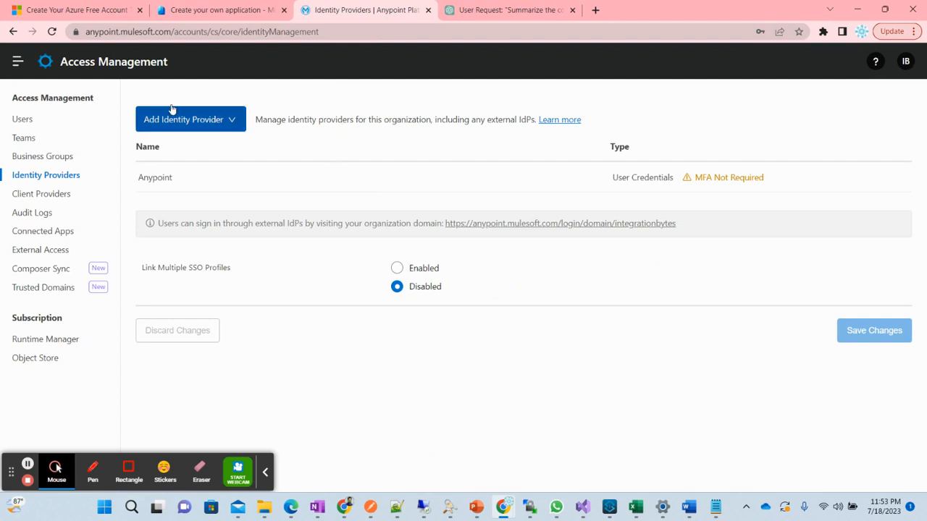
click(17, 62)
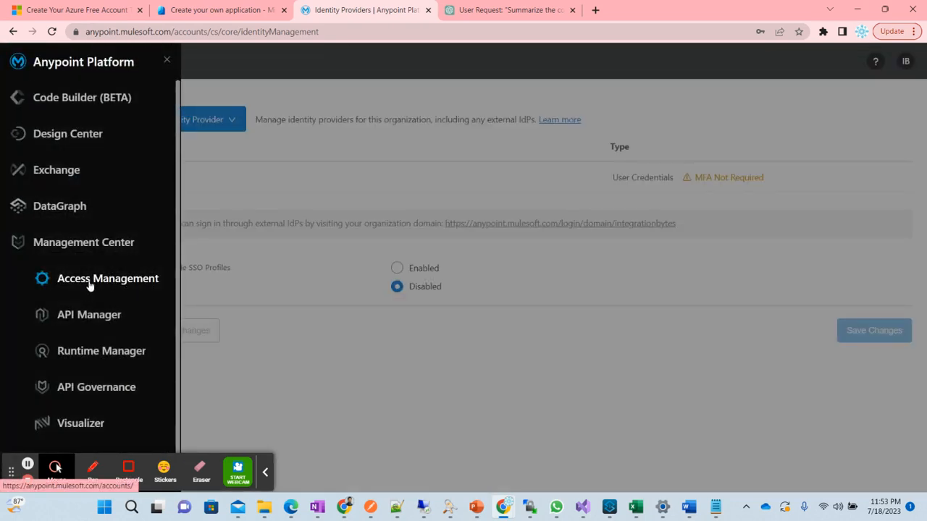
click(264, 235)
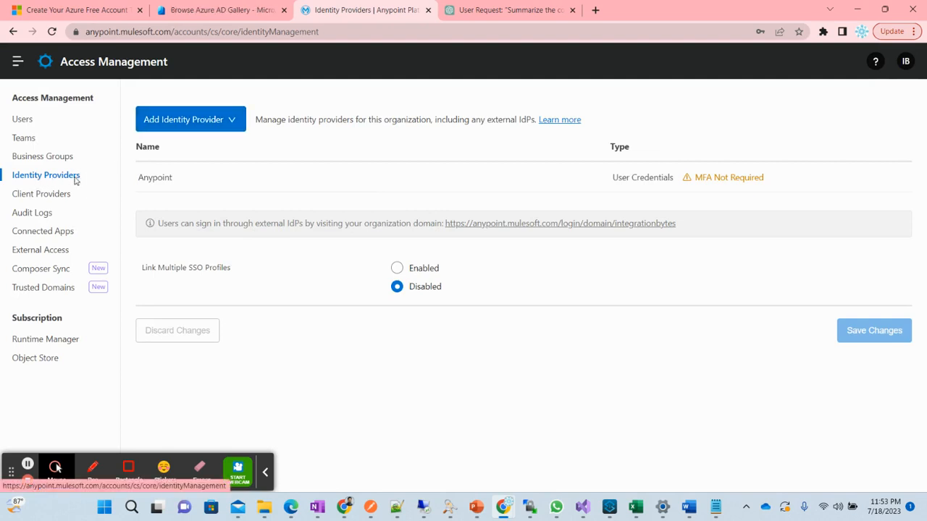
click(231, 121)
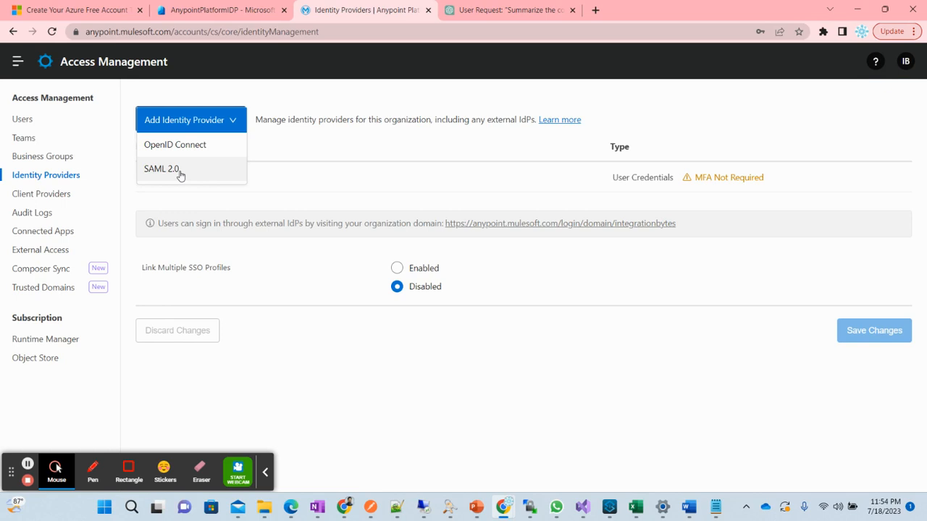
click(180, 173)
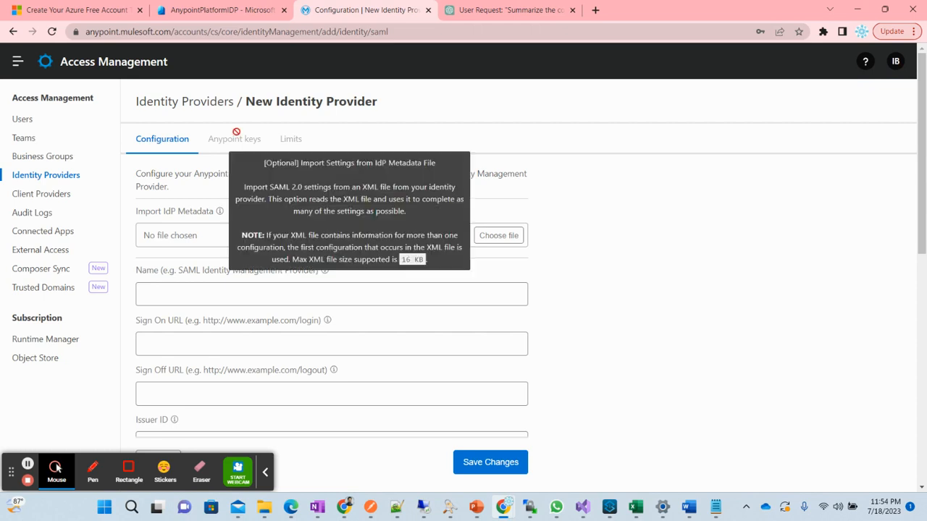
- Return to the Azure portal and select SAML as the single sign-on method for AnypointPlatformIDP
click(250, 10)
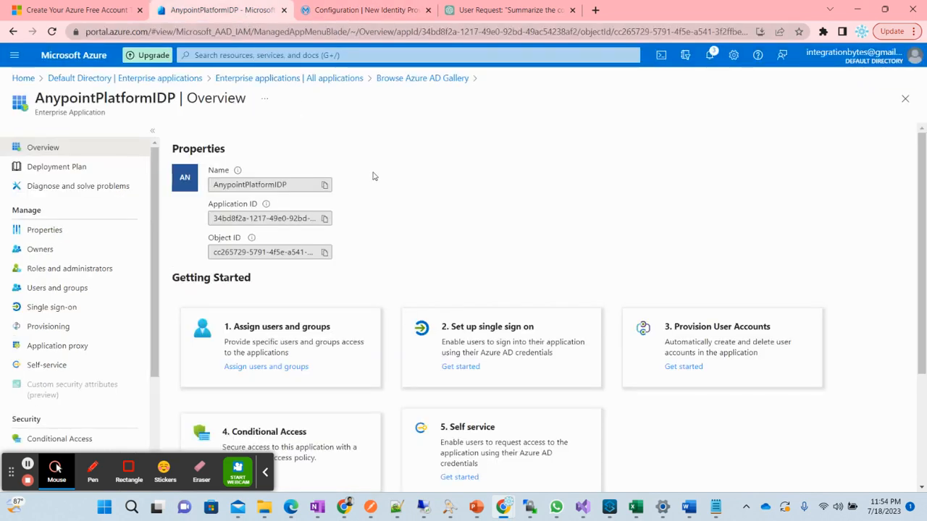
scroll(403, 202, down, 2)
scroll(405, 190, up, 2)
scroll(434, 162, down, 3)
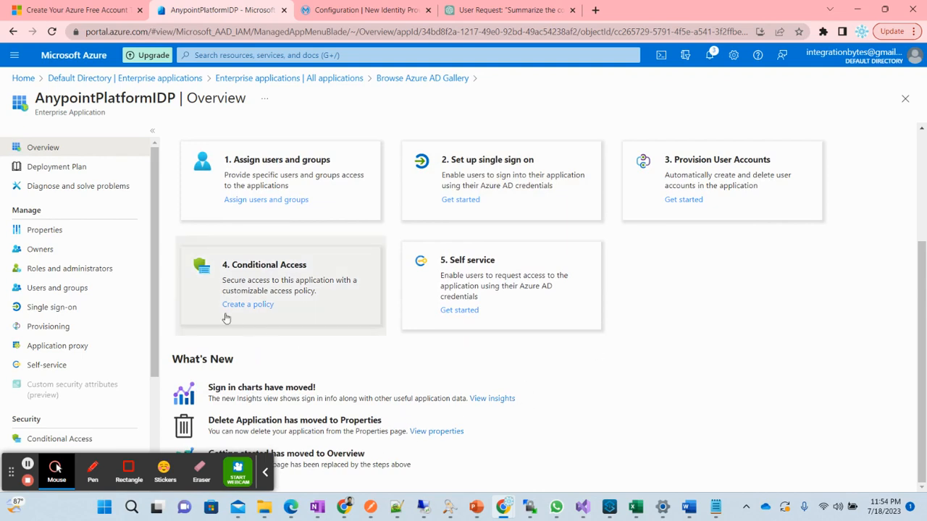
click(61, 310)
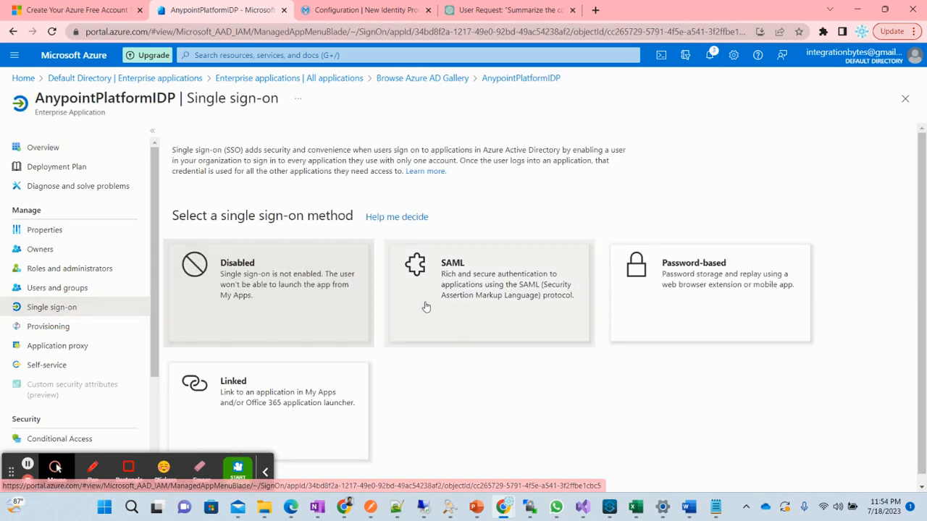
click(488, 279)
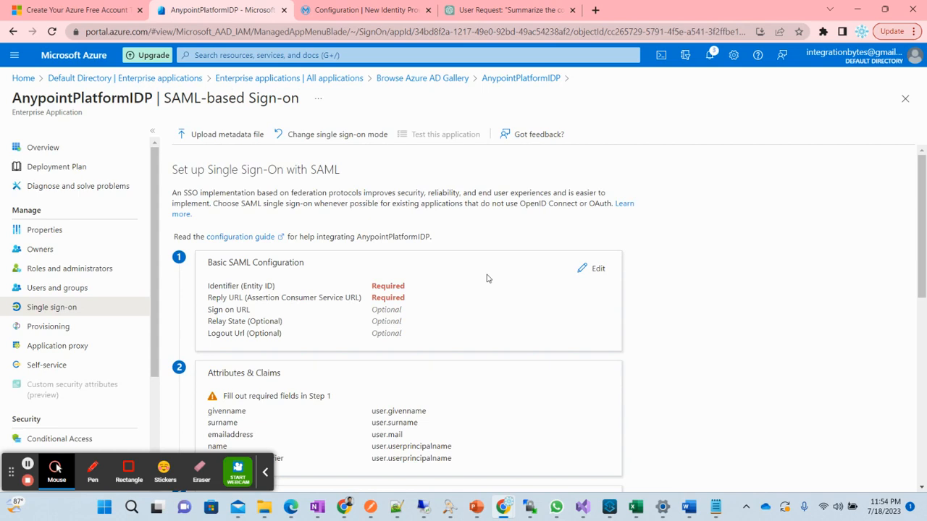
- Review the SAML sign-on sections of AnypointPlatformIDP, from basic configuration and claims to certificates and setup URLs
scroll(487, 278, down, 3)
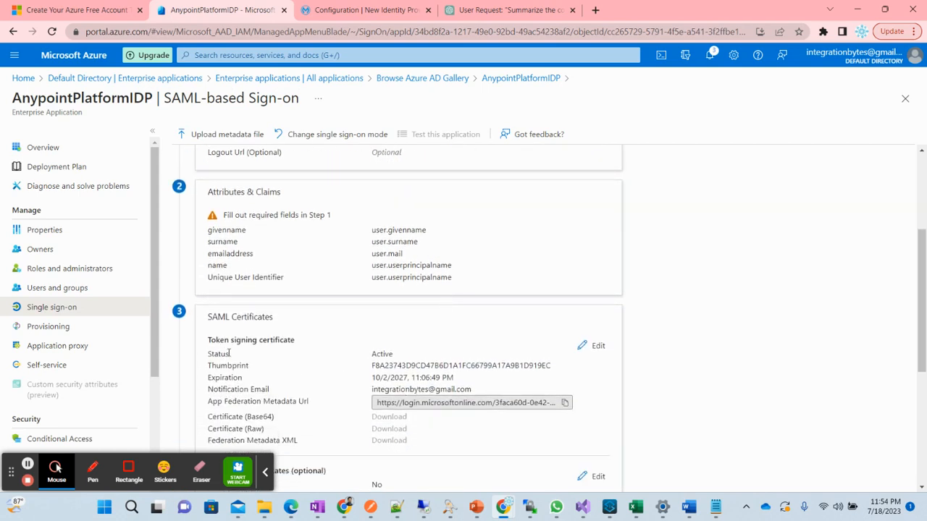
scroll(318, 342, down, 1)
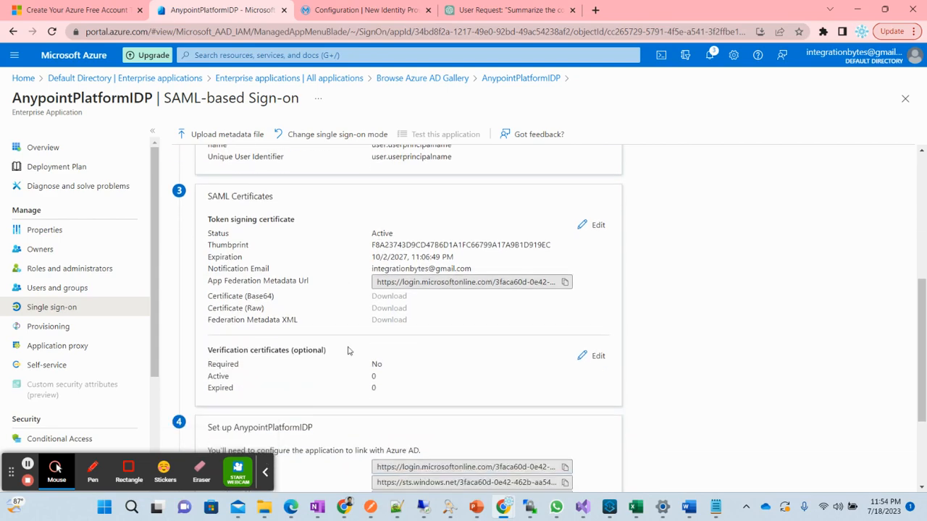
scroll(347, 350, up, 4)
scroll(348, 350, down, 1)
scroll(347, 350, up, 1)
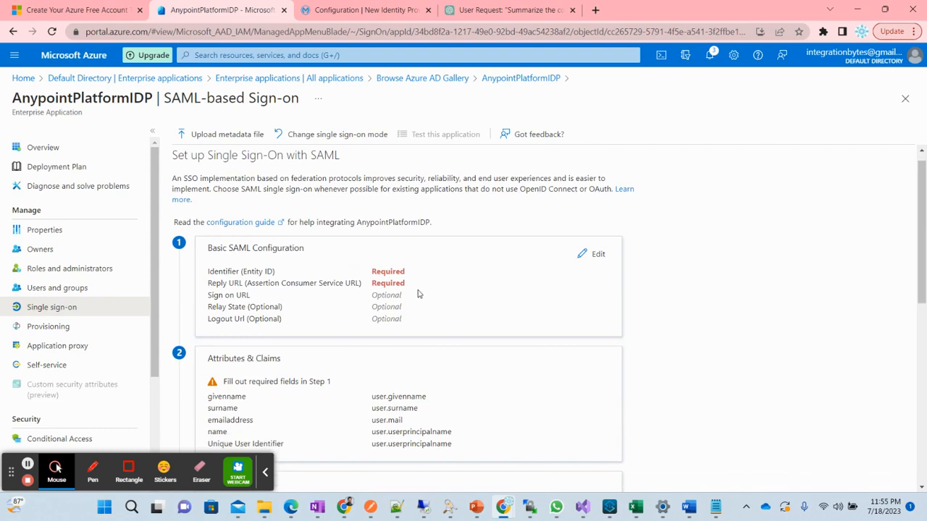
scroll(420, 291, down, 5)
scroll(421, 289, down, 1)
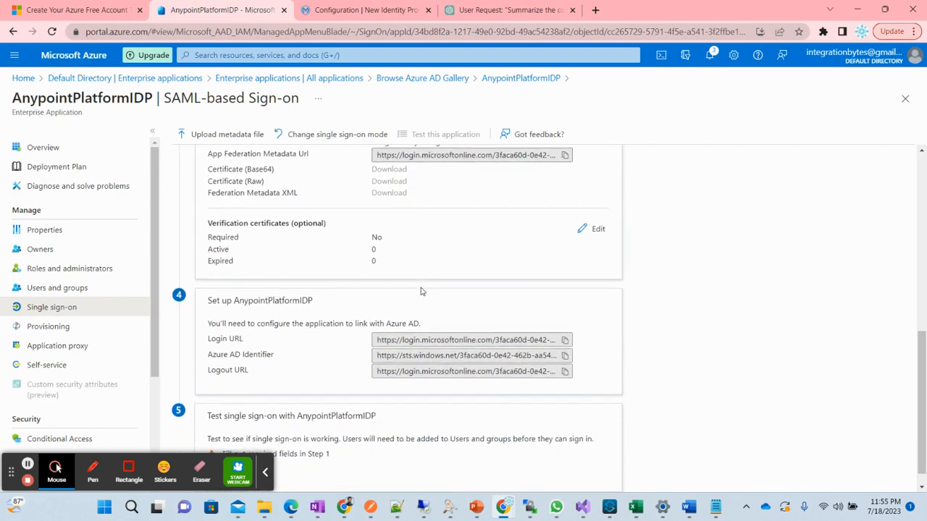
scroll(377, 298, up, 4)
scroll(376, 299, up, 2)
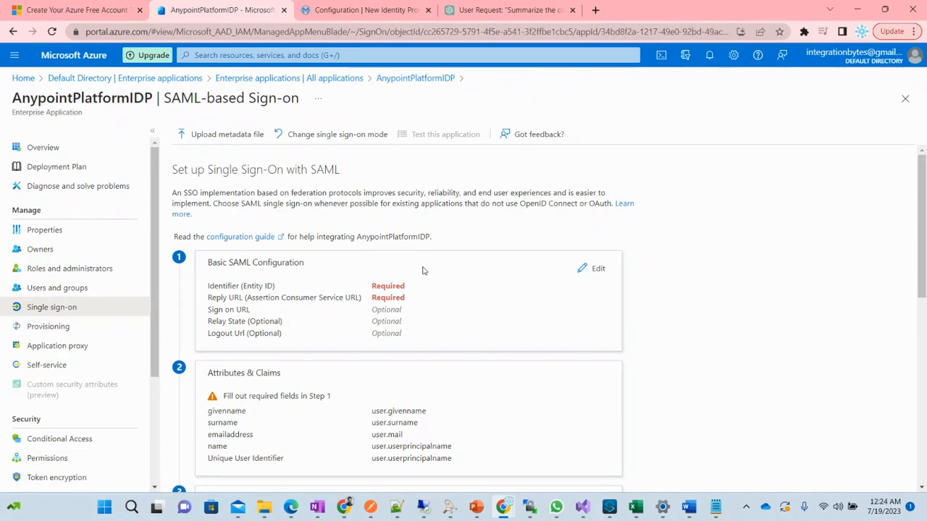
- Add the identifier (Entity ID) integrationbytes.anypoint.mulesoft.com to the Basic SAML Configuration
click(598, 269)
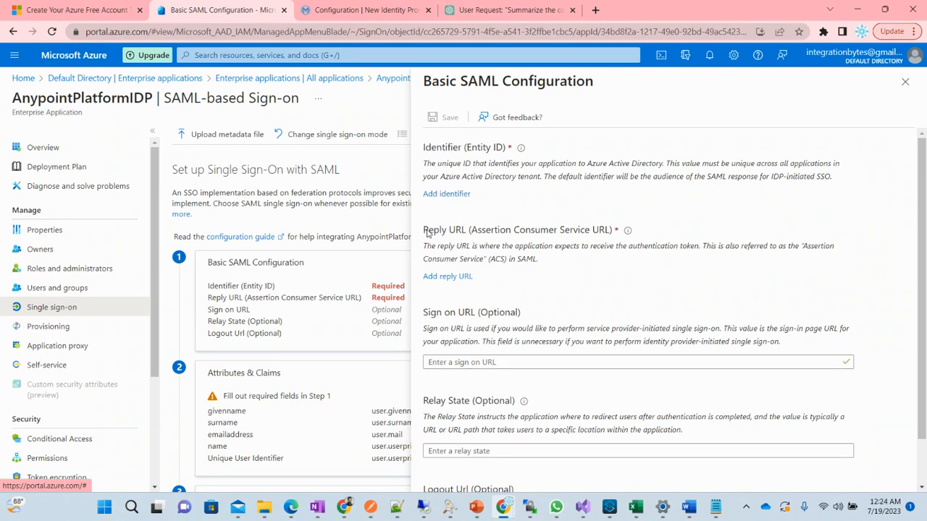
click(461, 196)
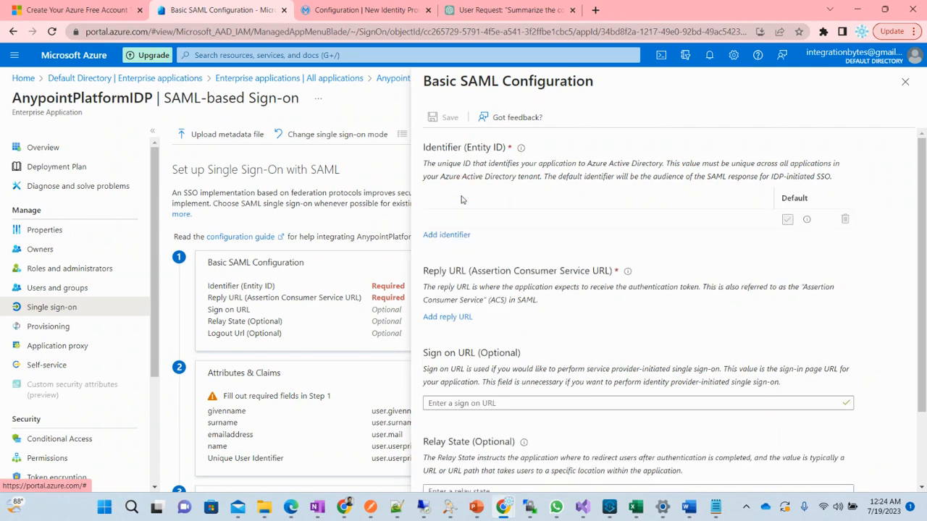
click(472, 219)
text(an)
key(BackSpace)
key(BackSpace)
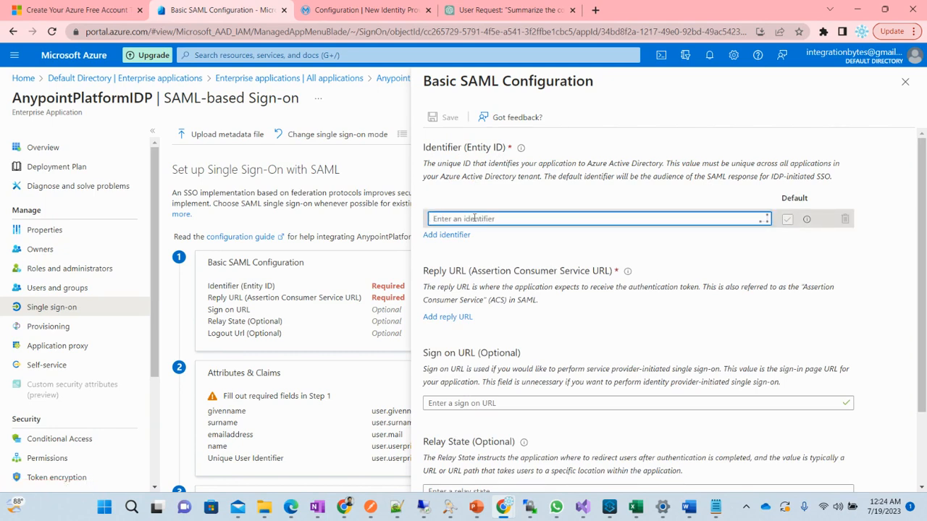
text(a)
key(BackSpace)
text(inte)
text(.com)
drag(490, 219, 429, 218)
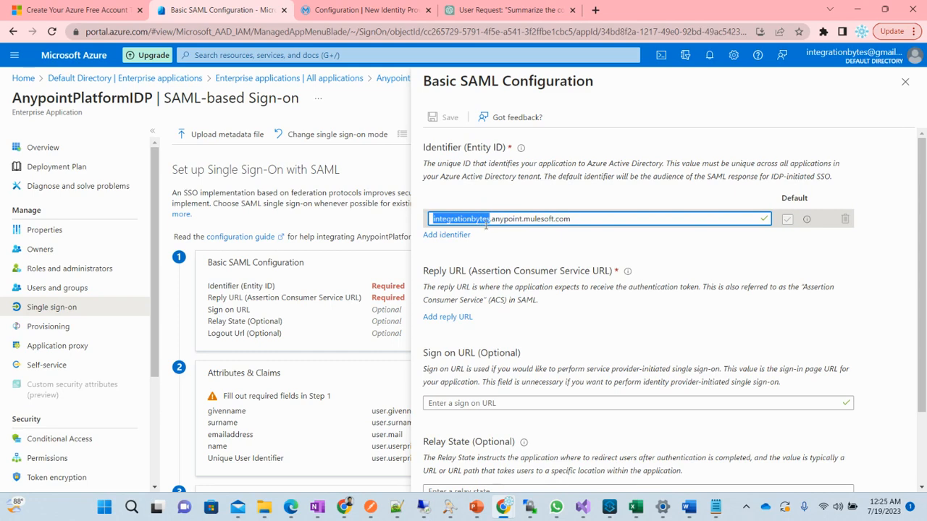
click(716, 506)
click(548, 318)
drag(548, 318, 129, 313)
key(ctrl+c)
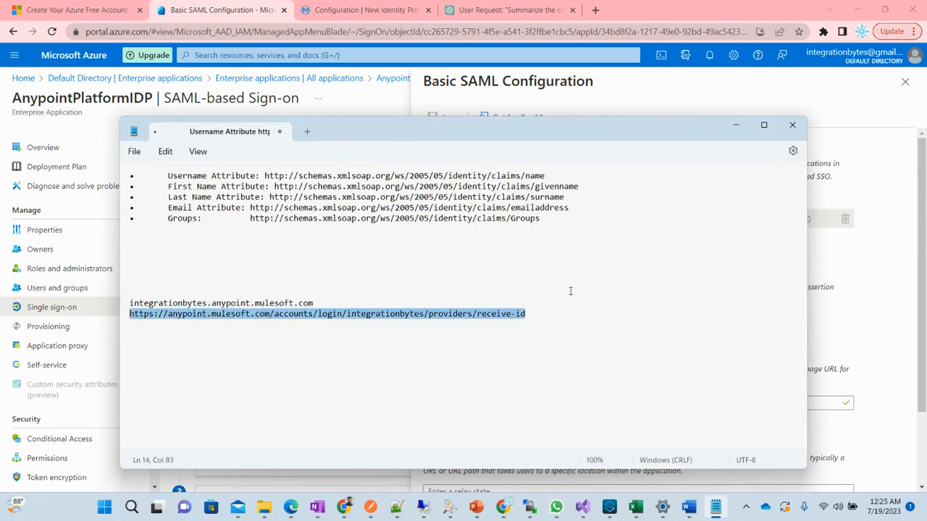
click(736, 128)
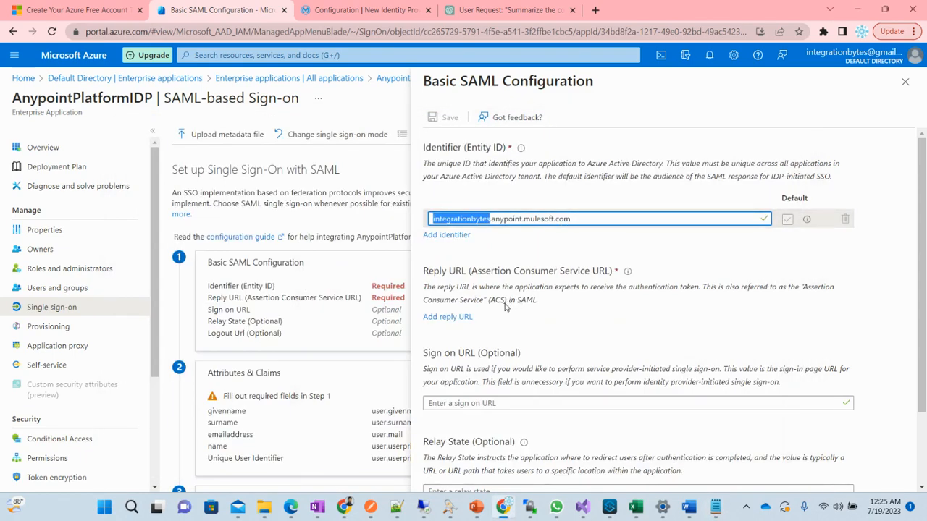
click(451, 317)
click(498, 341)
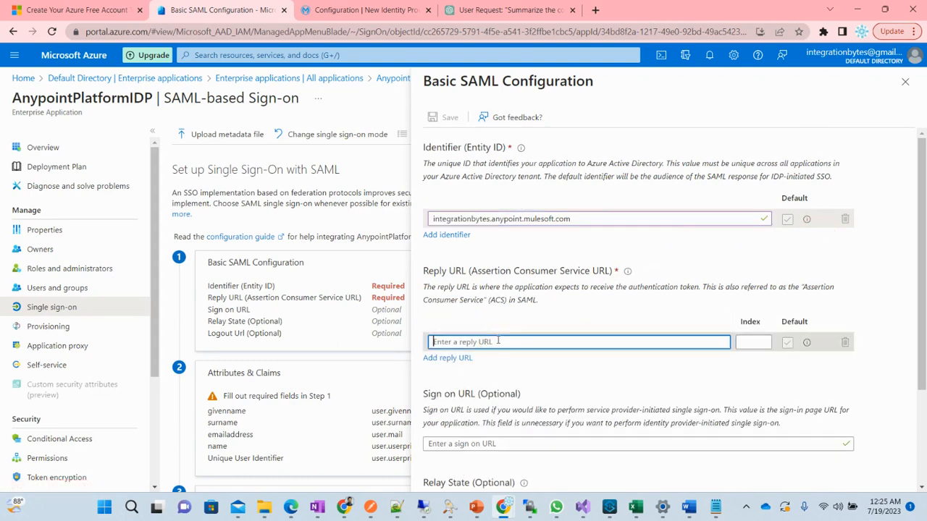
key(ctrl+v)
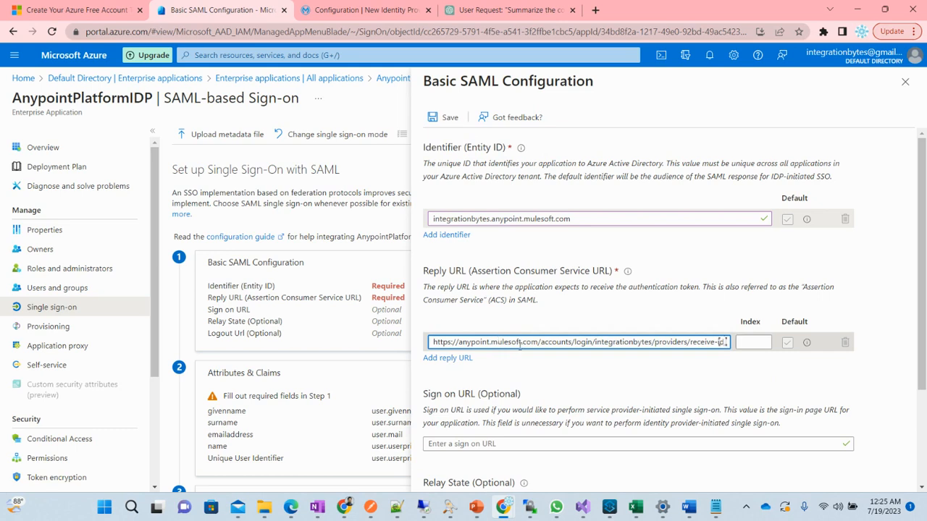
click(688, 342)
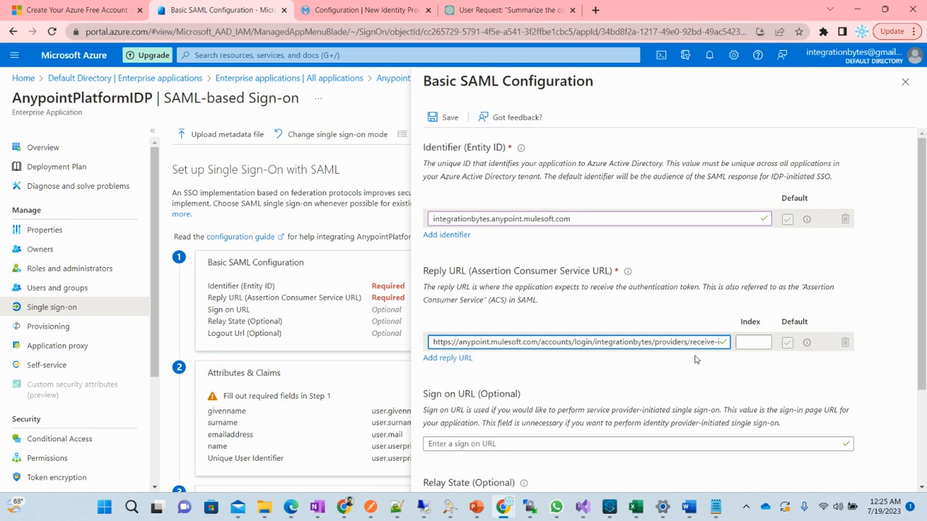
text(/)
key(BackSpace)
click(889, 343)
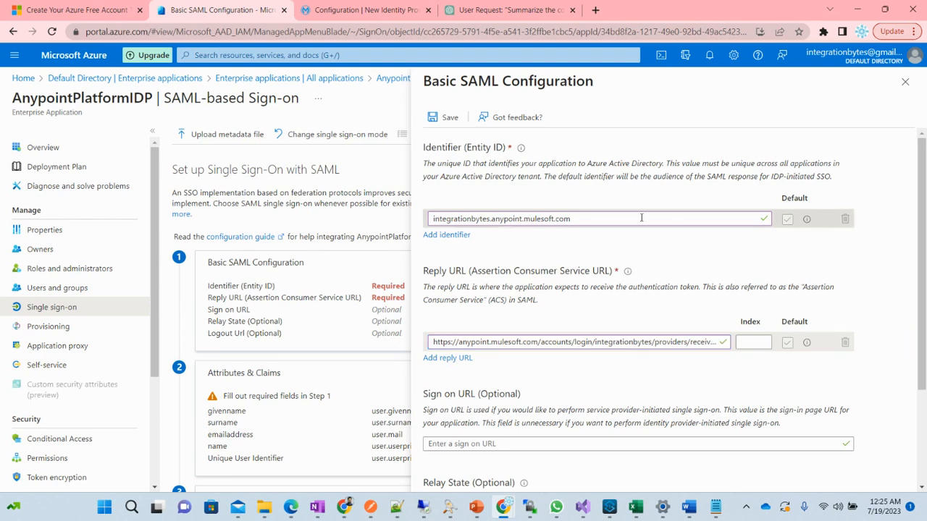
- Save the Basic SAML Configuration of AnypointPlatformIDP and close its pane
click(449, 118)
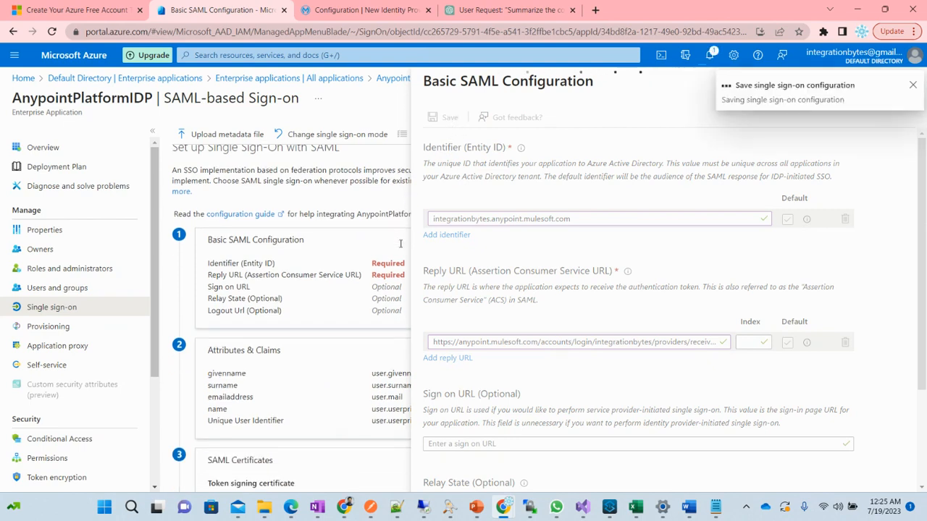
click(911, 86)
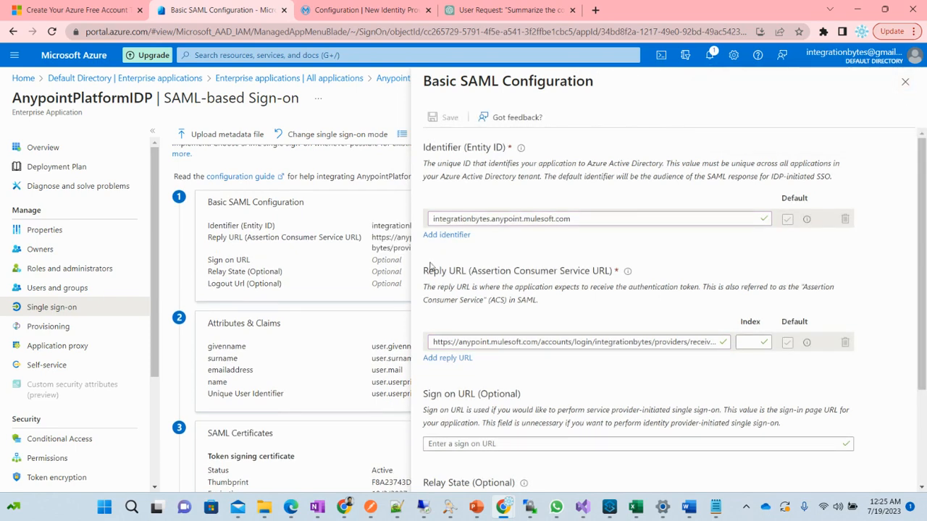
scroll(383, 260, down, 2)
scroll(385, 260, down, 1)
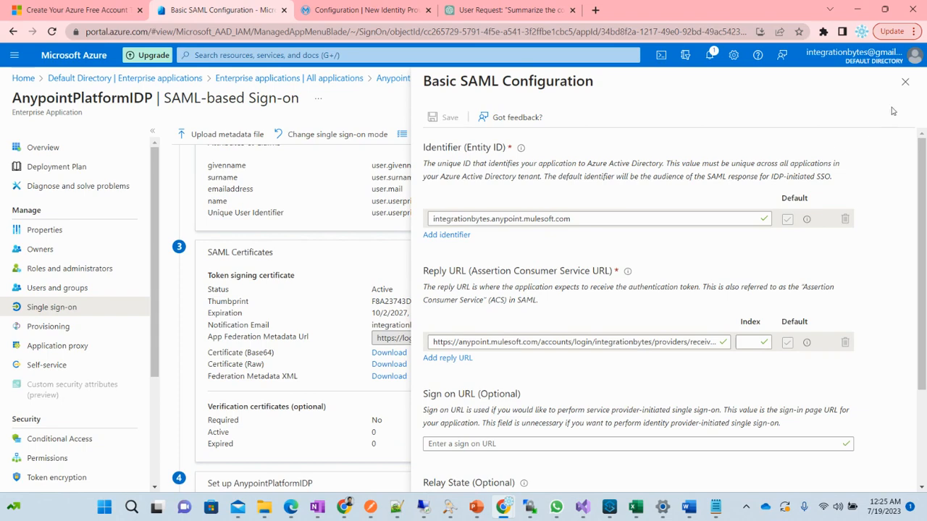
click(905, 82)
- Download the Federation Metadata XML from Azure and import AnypointPlatformIDP.xml as the IdP metadata of the new identity provider in Anypoint Access Management
scroll(266, 381, down, 5)
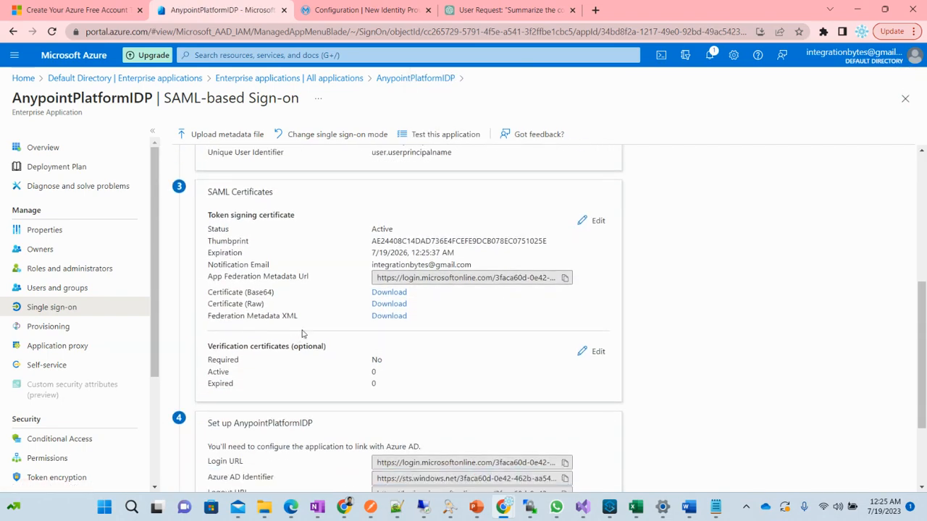
click(388, 317)
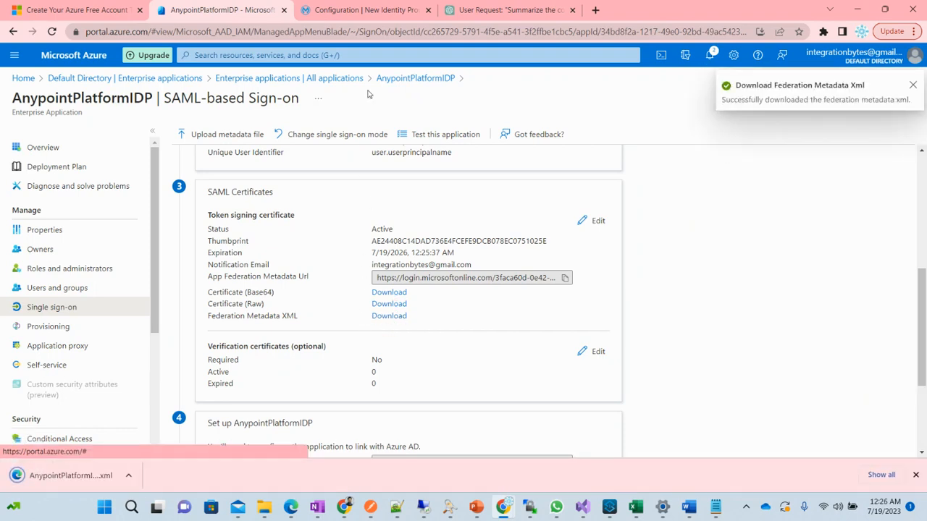
click(371, 9)
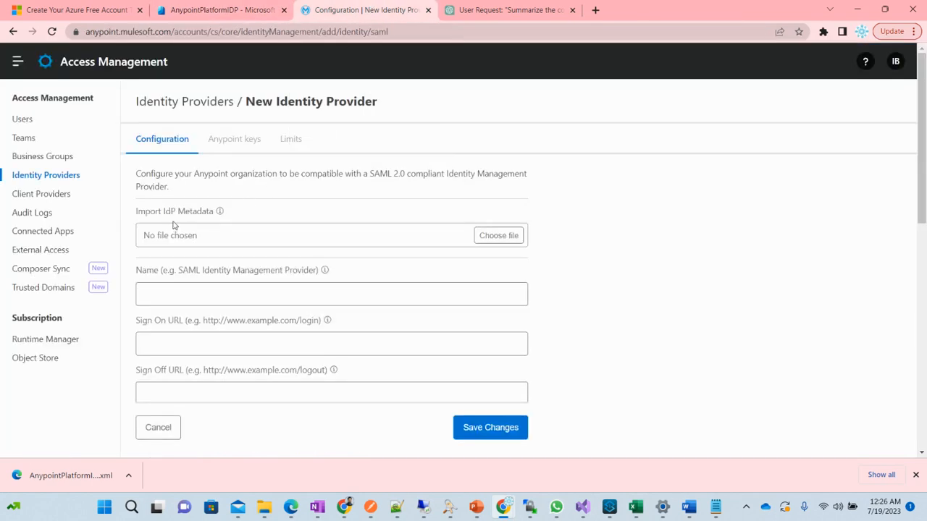
click(499, 237)
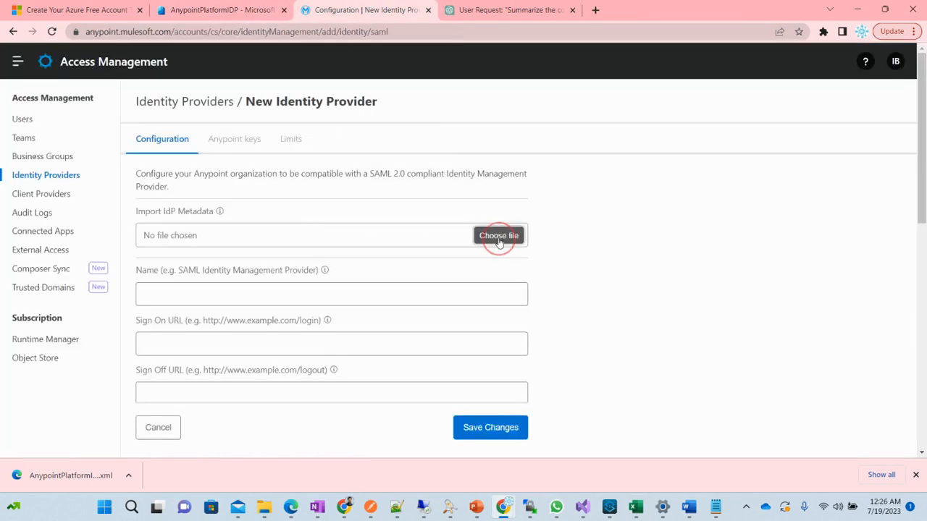
click(174, 116)
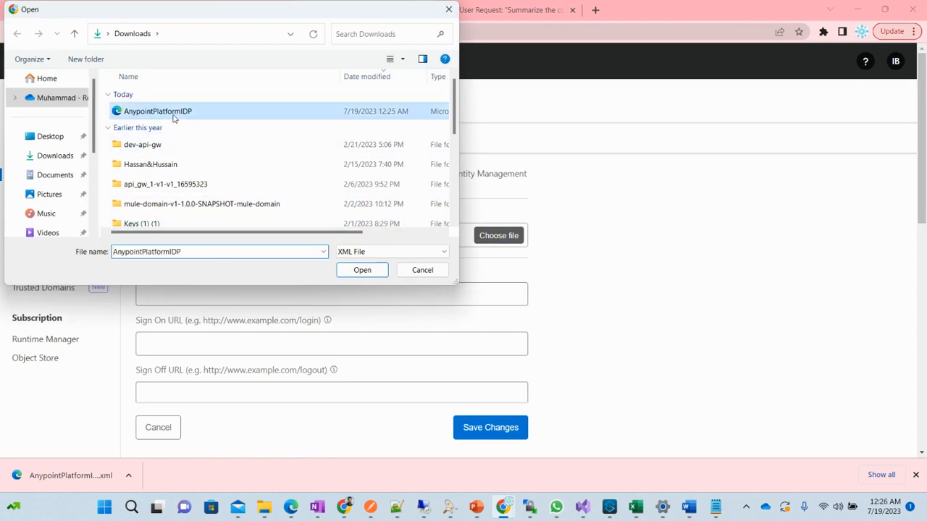
click(362, 270)
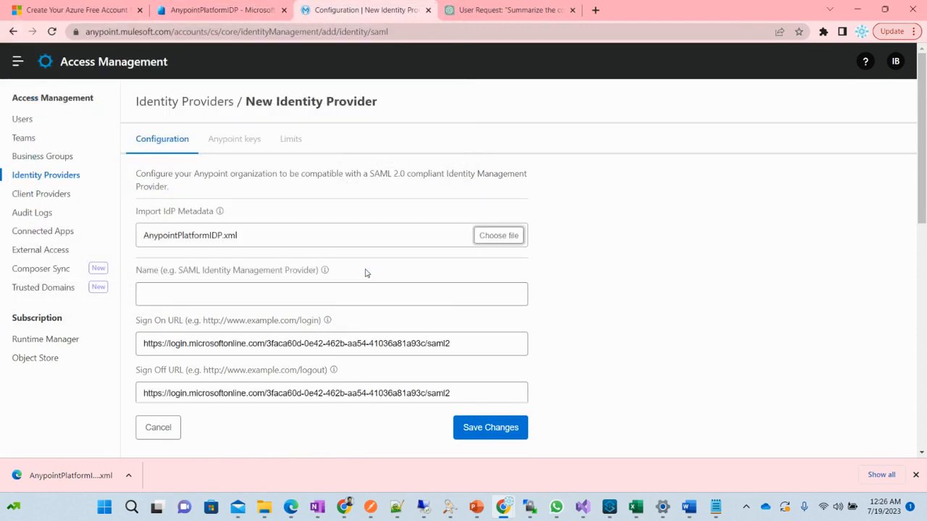
- Name the new identity provider Azure SAML Identity Management Provider
click(270, 288)
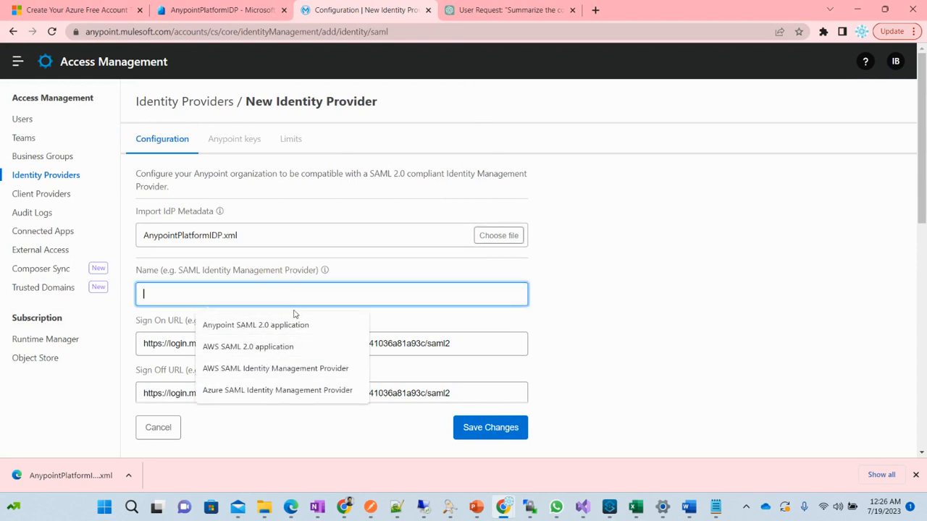
click(262, 391)
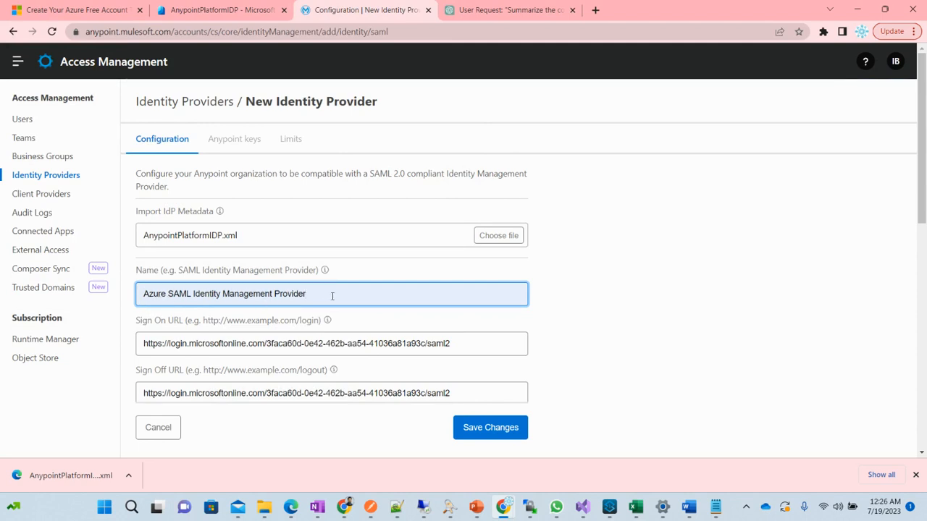
click(578, 273)
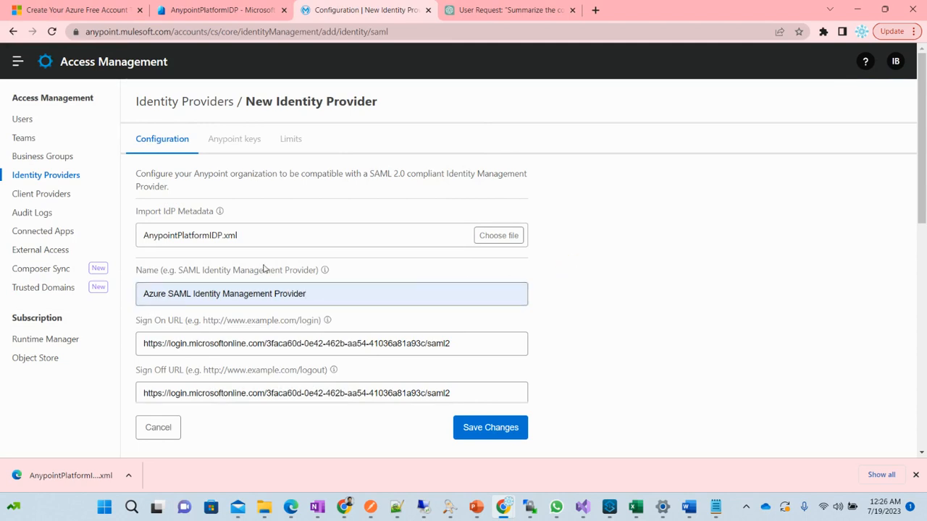
- Set the identity provider's Audience to integrationbytes.anypoint.mulesoft.com
scroll(308, 293, down, 1)
scroll(304, 297, down, 1)
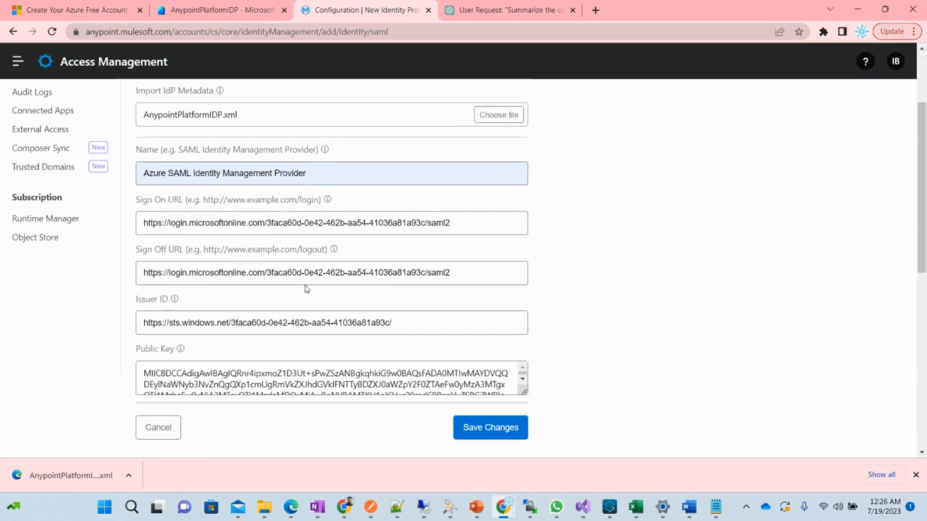
scroll(305, 257, down, 5)
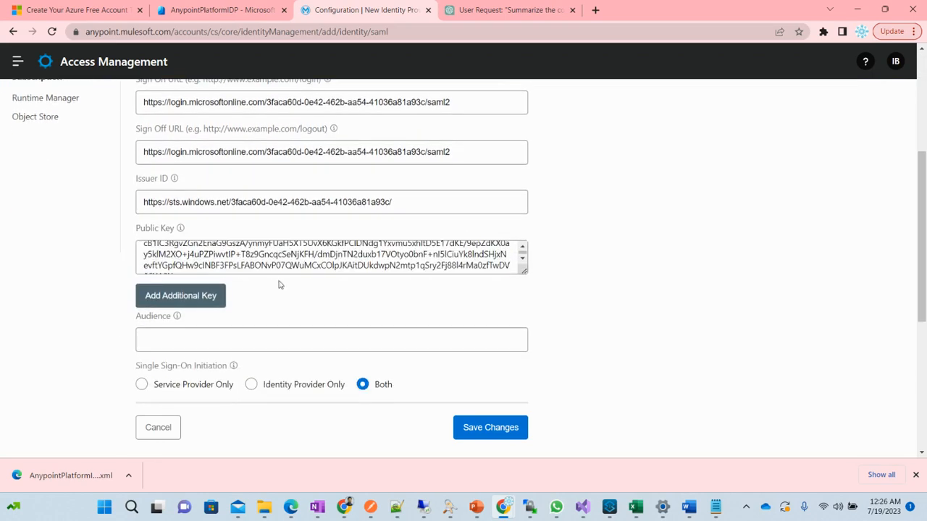
scroll(274, 288, down, 1)
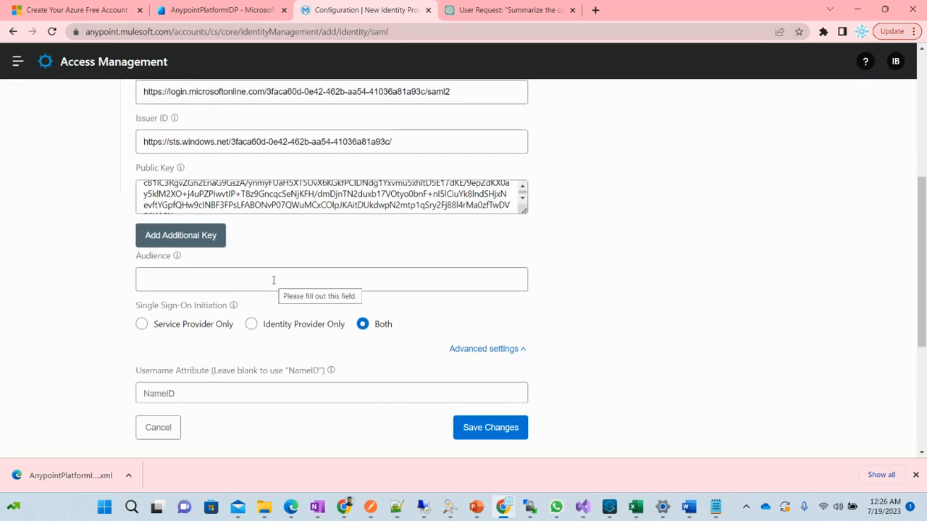
click(273, 280)
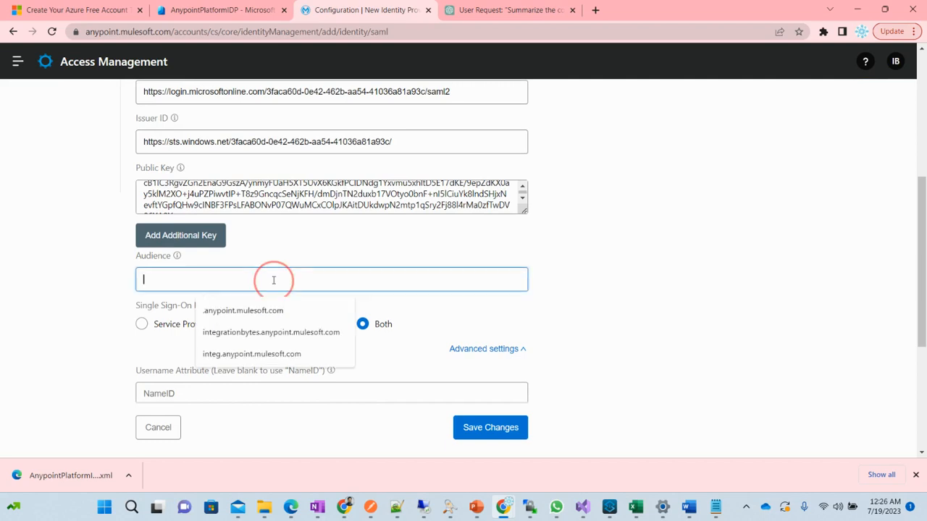
click(239, 333)
drag(204, 284, 142, 283)
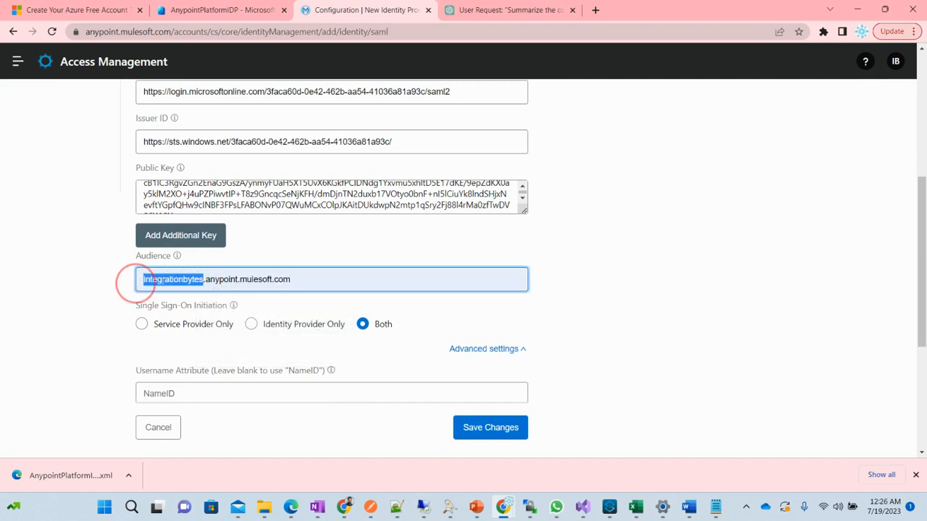
click(193, 283)
drag(204, 283, 142, 283)
drag(206, 281, 326, 279)
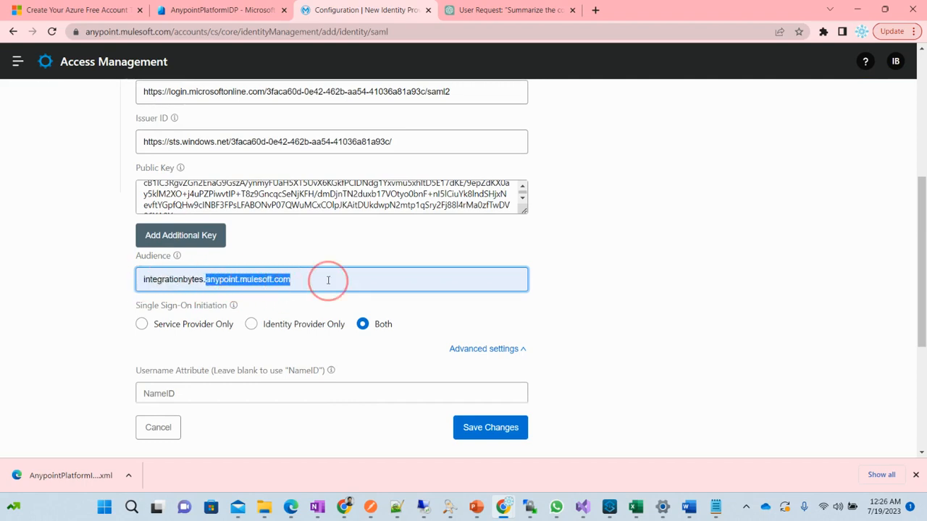
click(329, 279)
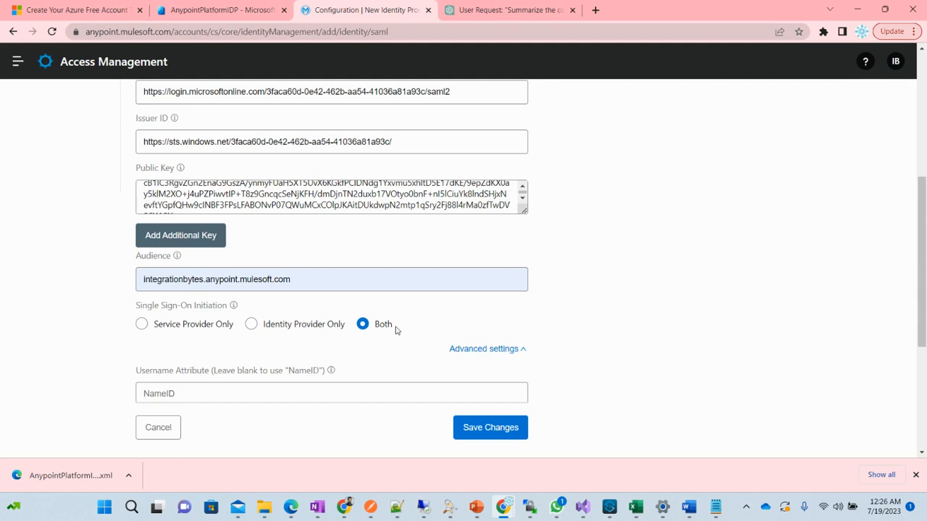
scroll(398, 323, down, 3)
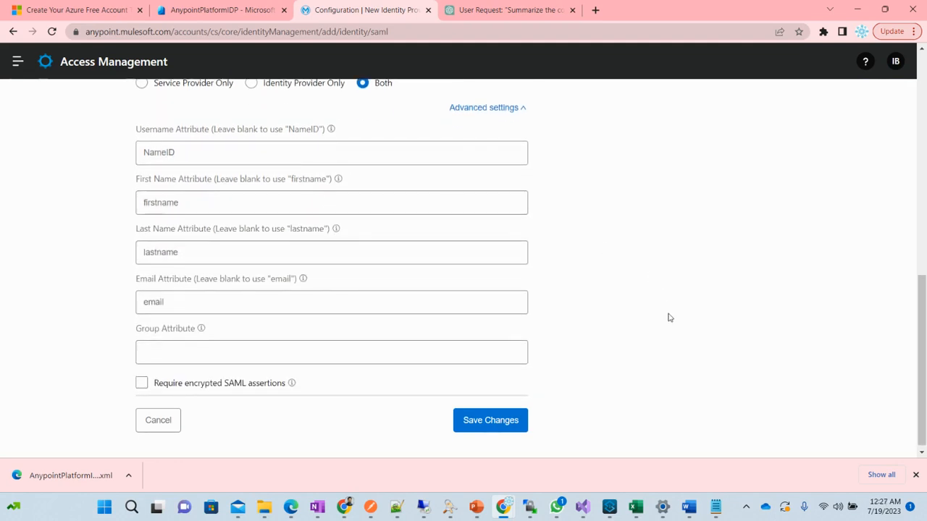
click(715, 507)
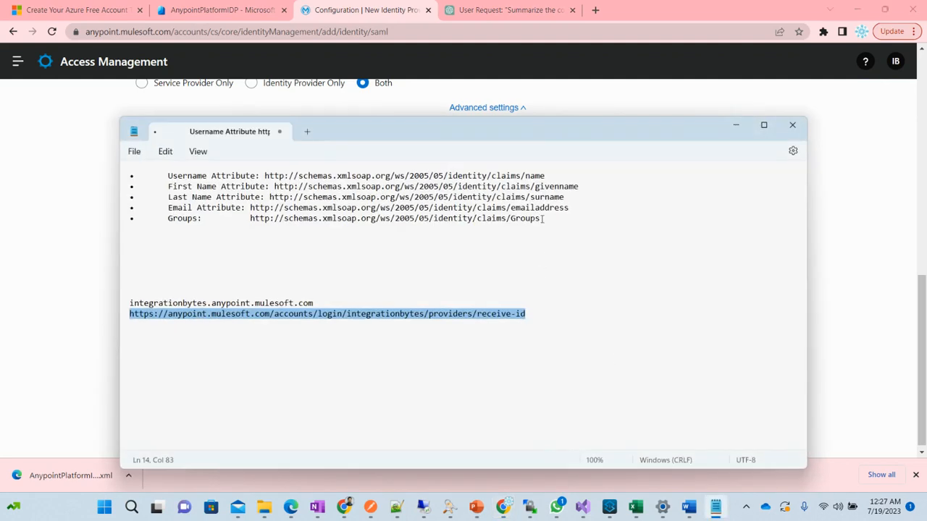
drag(265, 175, 558, 175)
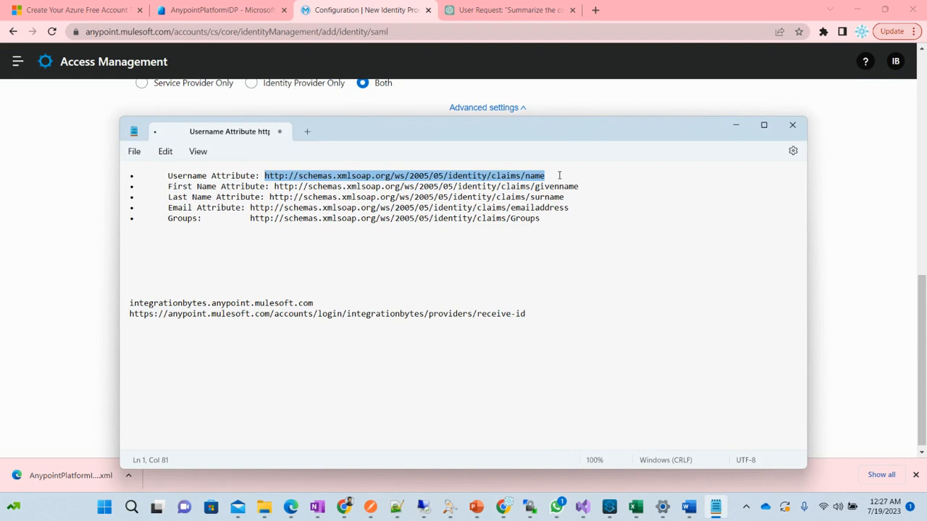
click(736, 125)
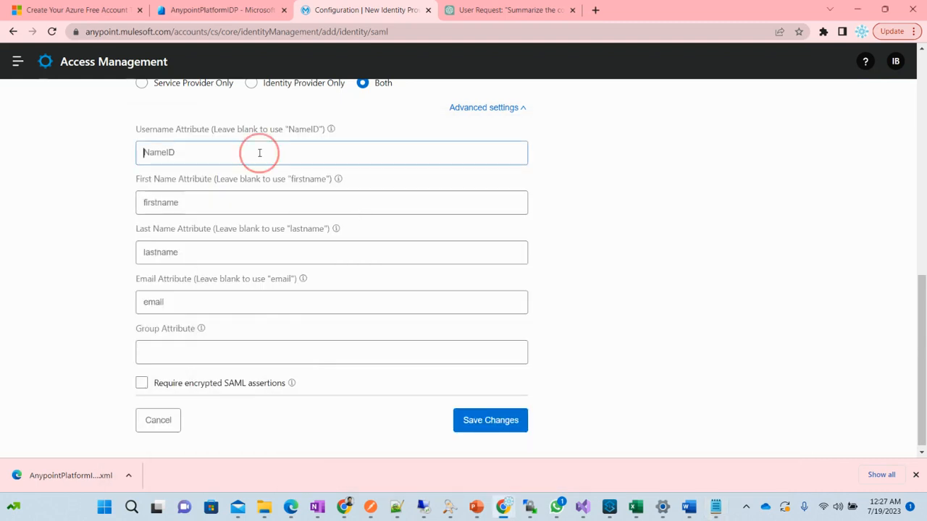
click(260, 153)
click(260, 183)
click(232, 205)
click(246, 236)
click(247, 257)
click(277, 289)
click(222, 304)
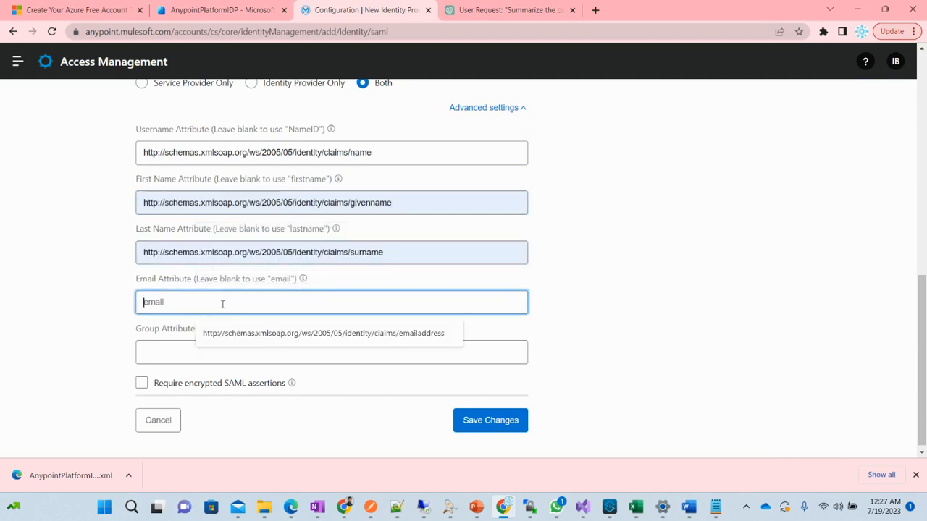
click(320, 334)
click(288, 351)
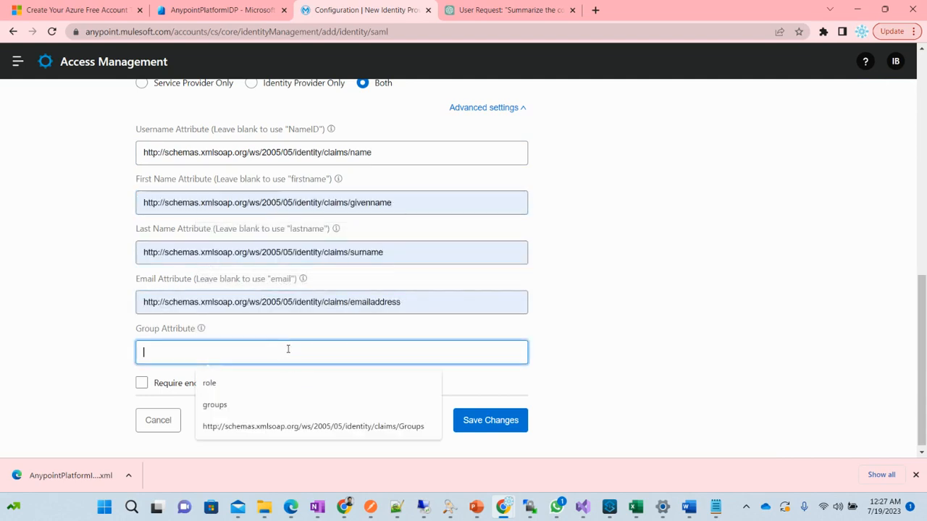
click(350, 426)
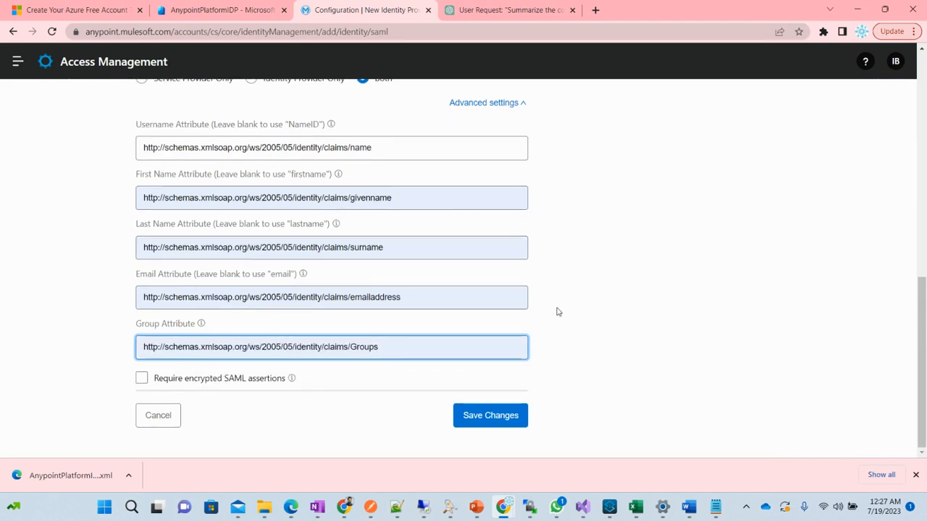
- Save the new identity provider, reopen Azure SAML Identity Management Provider and download its Anypoint service provider metadata
scroll(571, 357, up, 7)
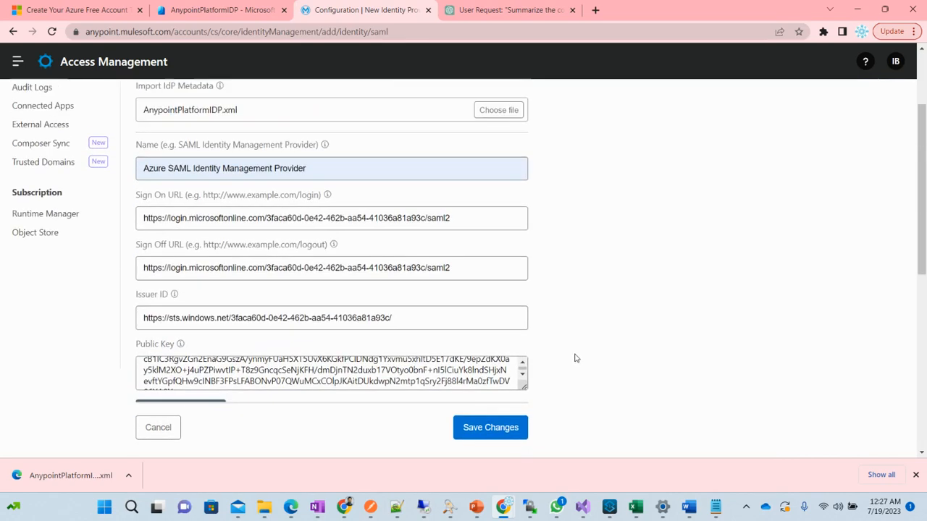
scroll(576, 357, up, 4)
scroll(575, 358, down, 10)
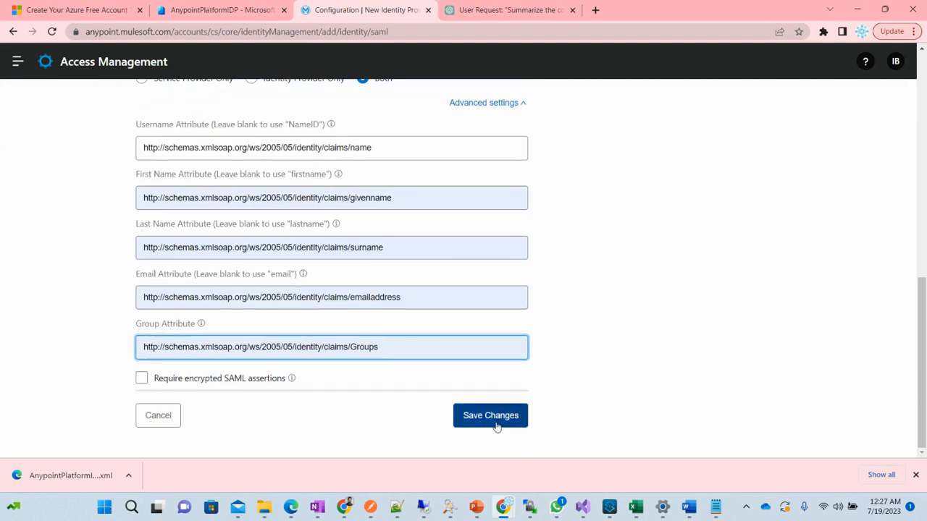
click(486, 420)
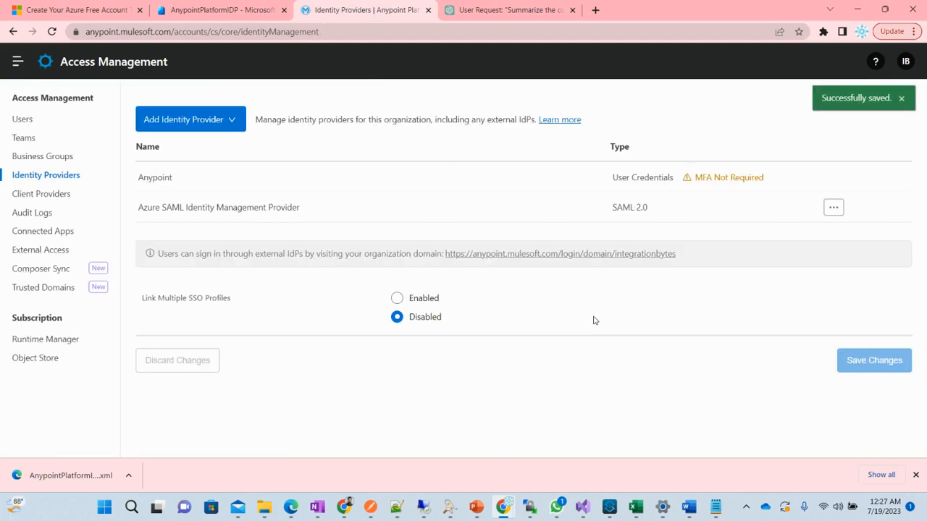
click(232, 210)
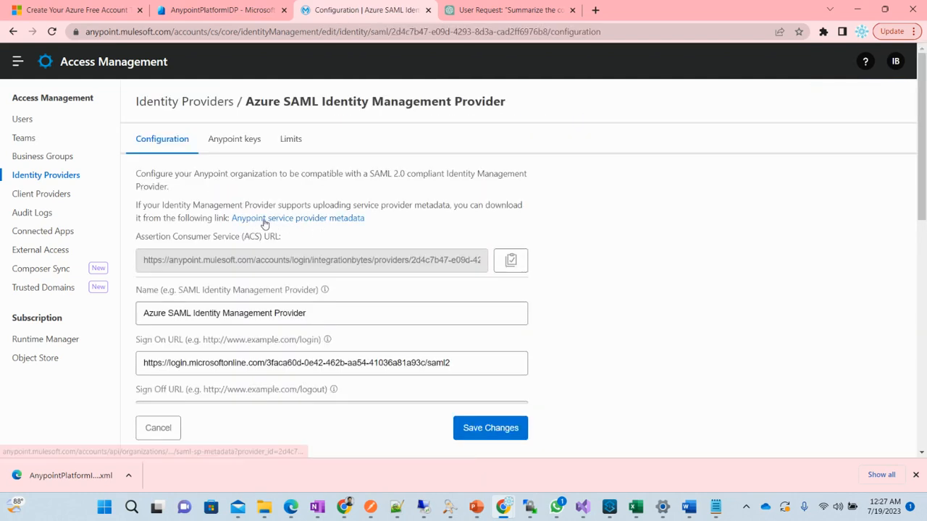
click(344, 226)
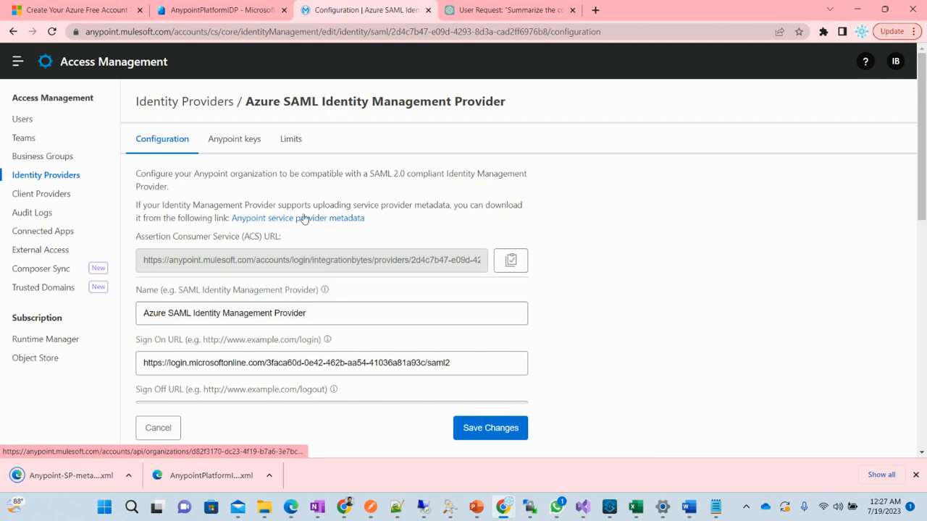
- Switch to the AnypointPlatformIDP sign-on settings in Azure and upload the Anypoint-SP-metadata.xml file from Downloads as its SAML metadata
click(234, 15)
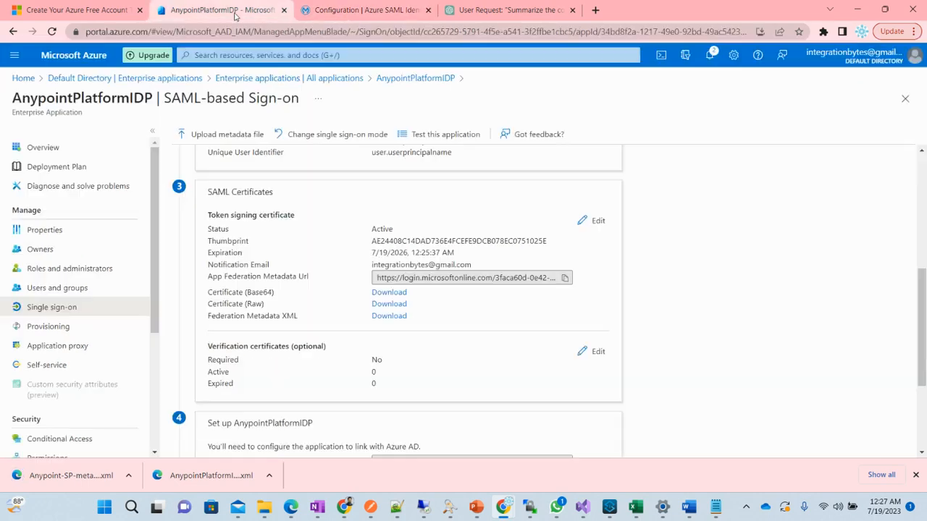
click(225, 134)
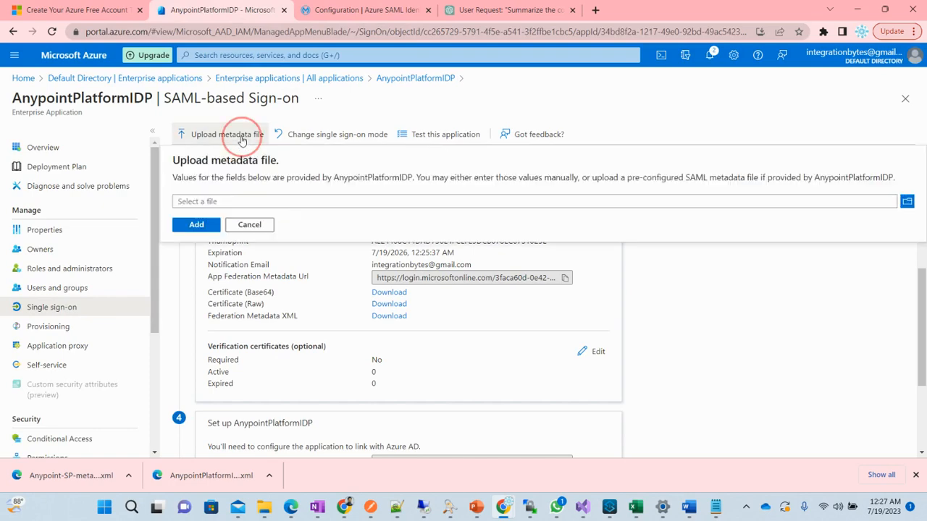
click(905, 201)
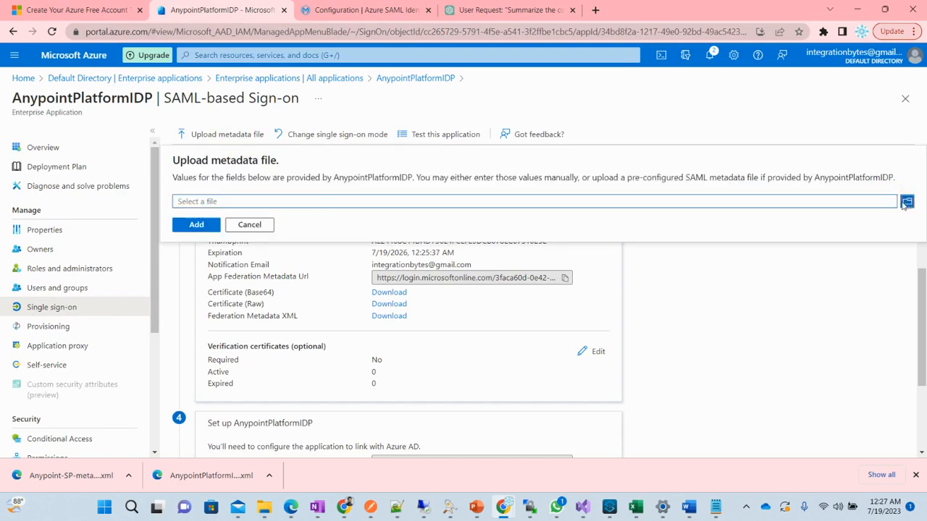
click(170, 112)
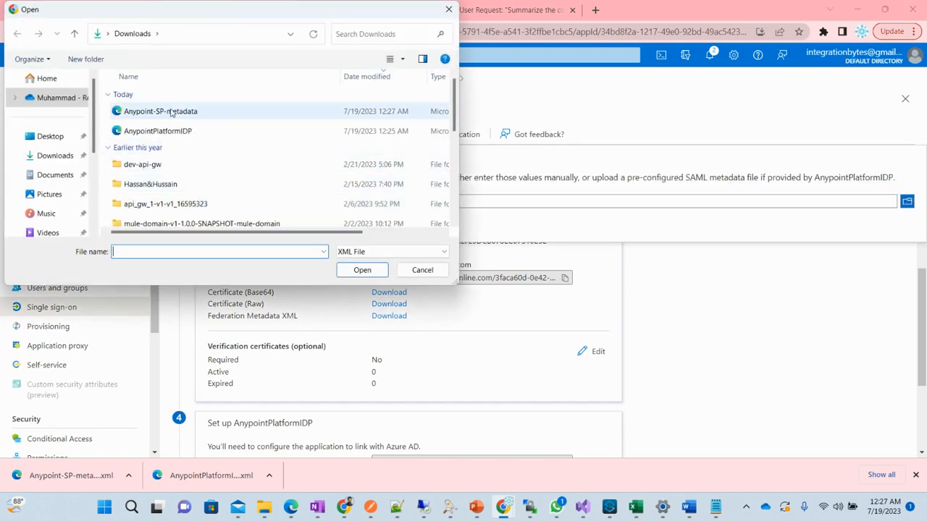
click(361, 269)
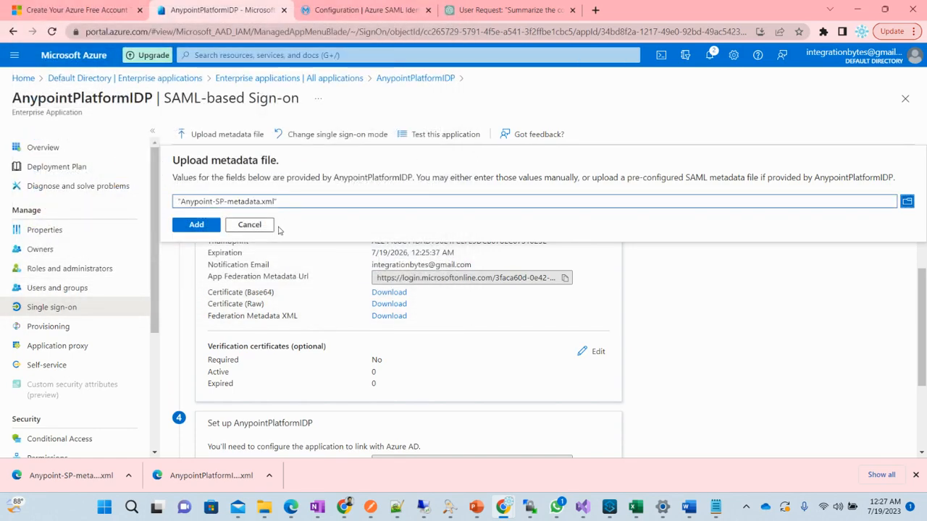
click(208, 225)
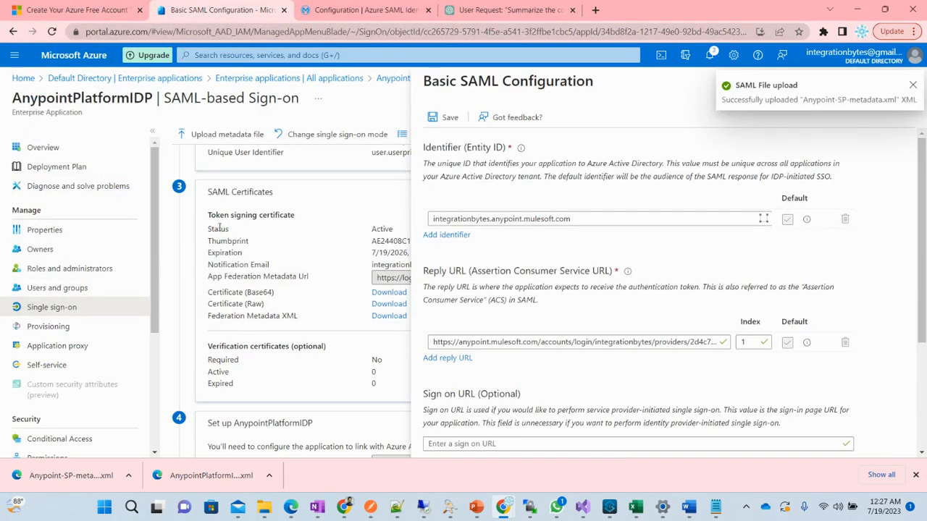
- Check the provider ID and receive-id ending in the imported Reply URL, then save and close the Basic SAML Configuration
mouse_move(690, 345)
mouse_down()
mouse_move(722, 345)
mouse_move(689, 345)
mouse_up()
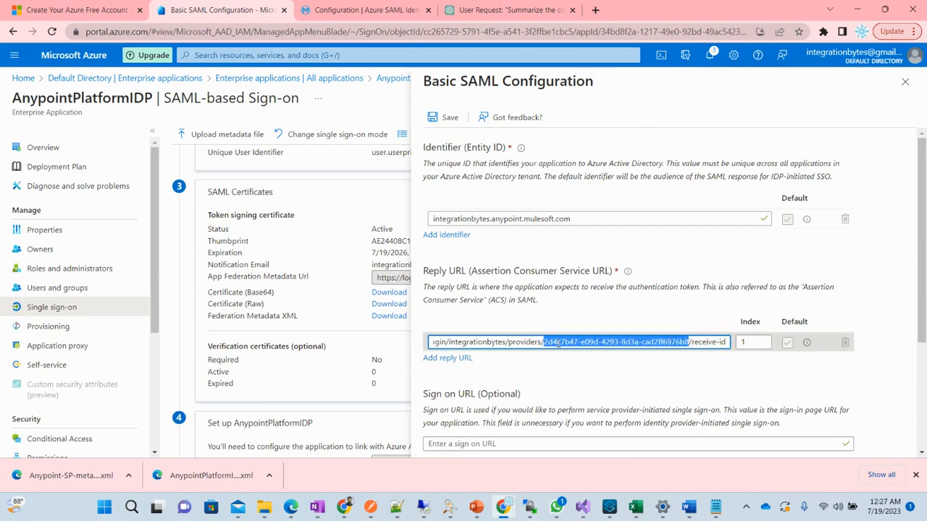
drag(691, 343, 728, 343)
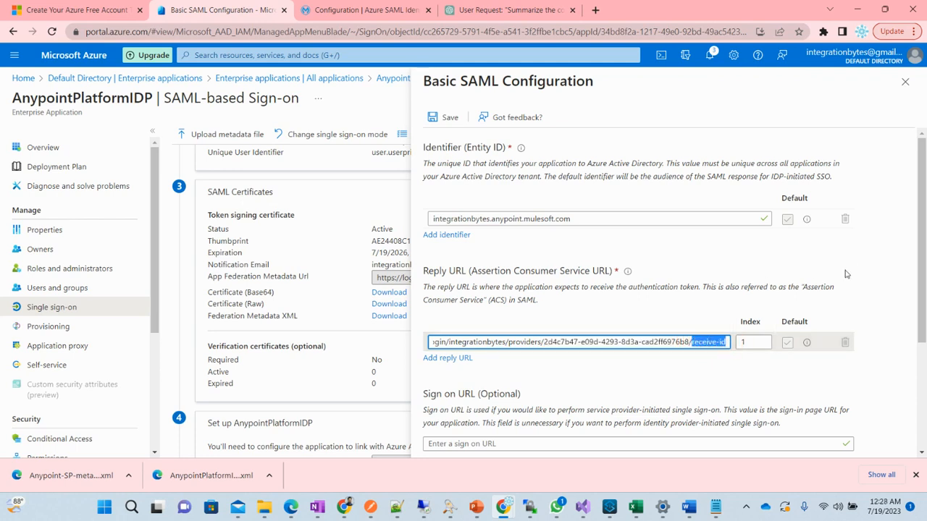
click(884, 255)
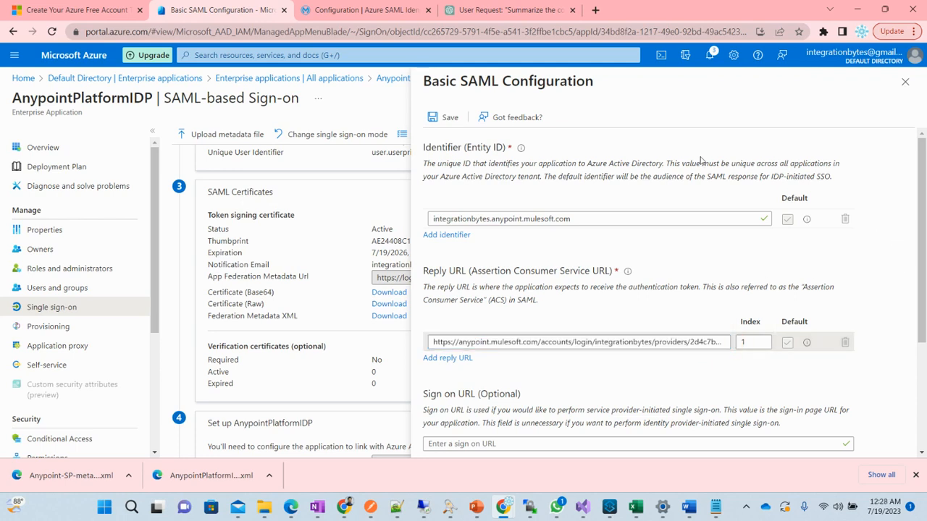
click(449, 123)
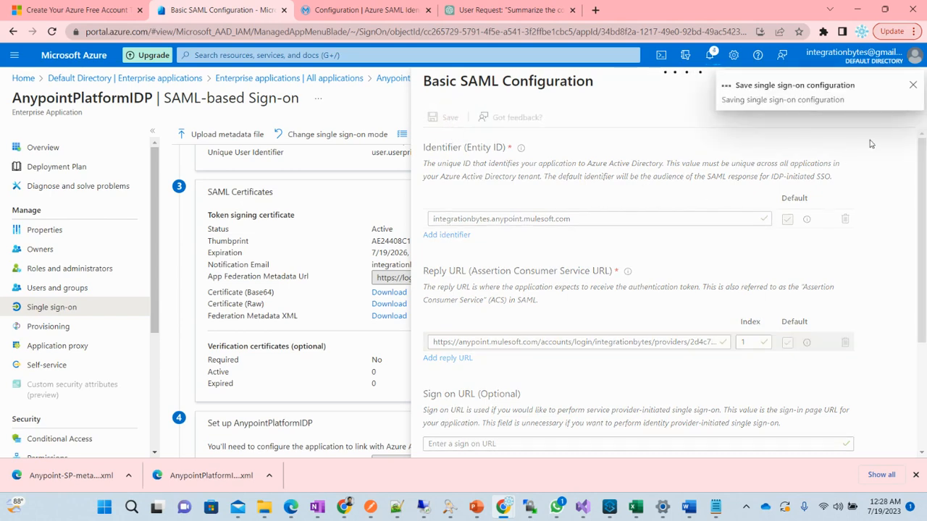
click(913, 87)
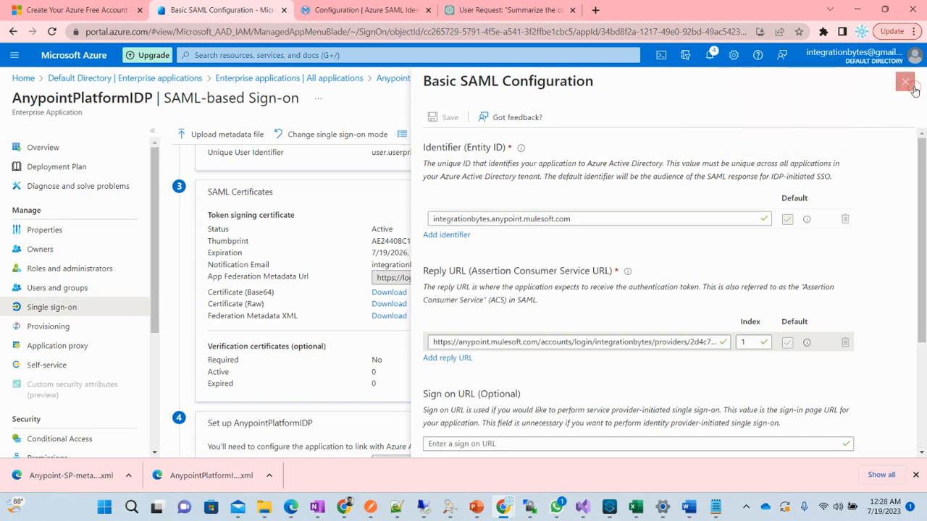
click(905, 86)
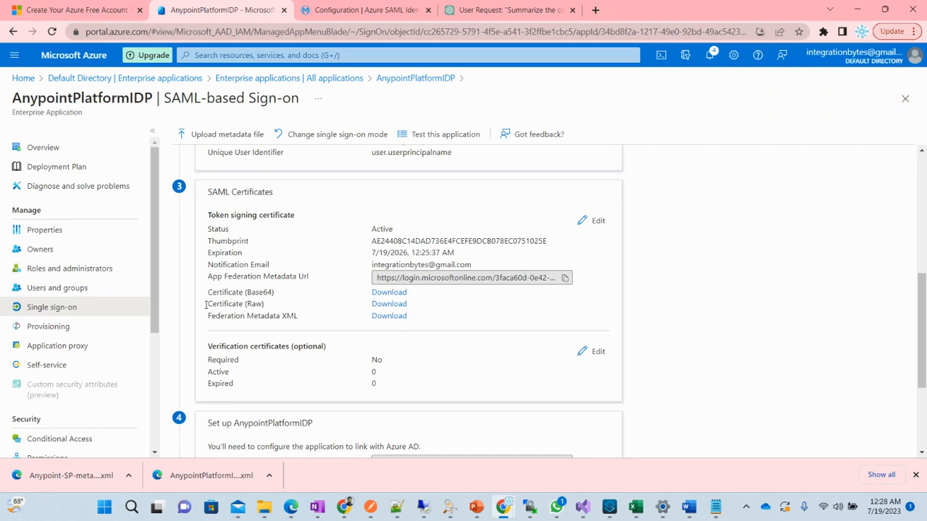
- Assign the directory's listed user to the AnypointPlatformIDP application and open that user's profile
scroll(617, 282, down, 3)
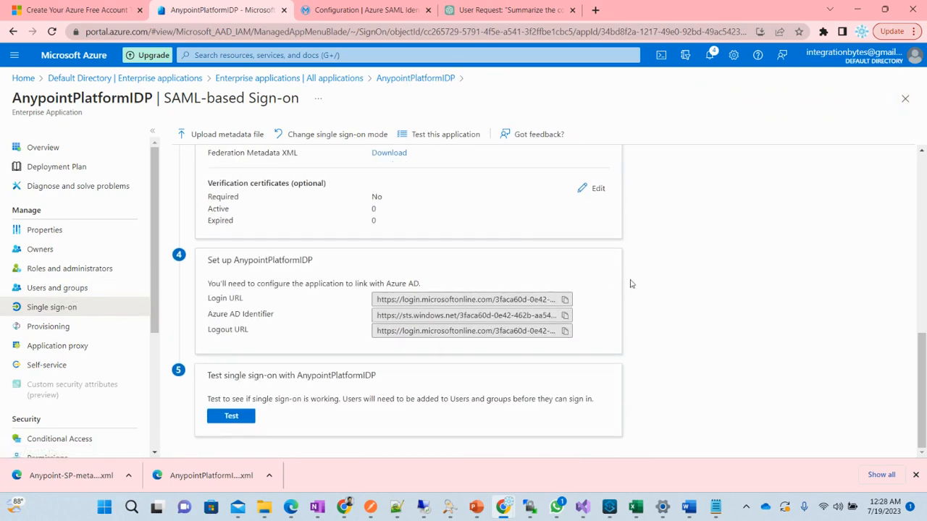
scroll(697, 300, up, 10)
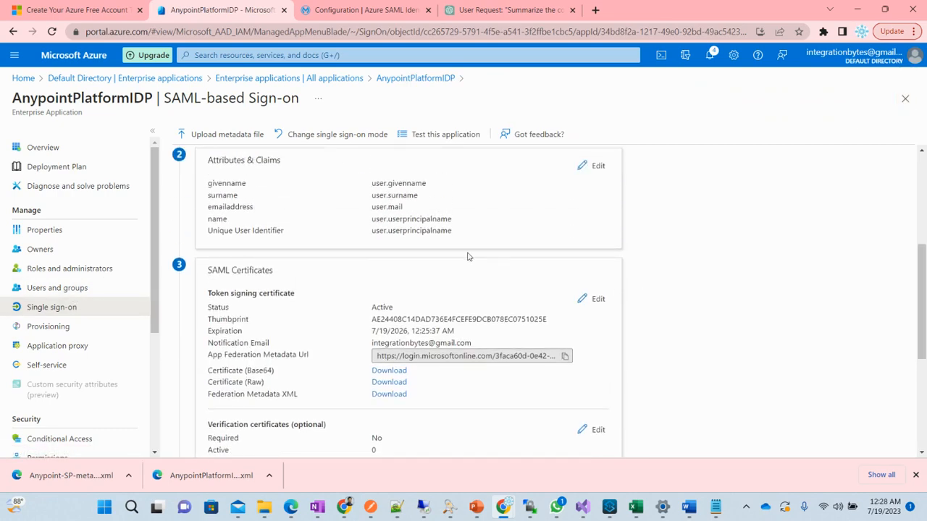
scroll(333, 254, down, 10)
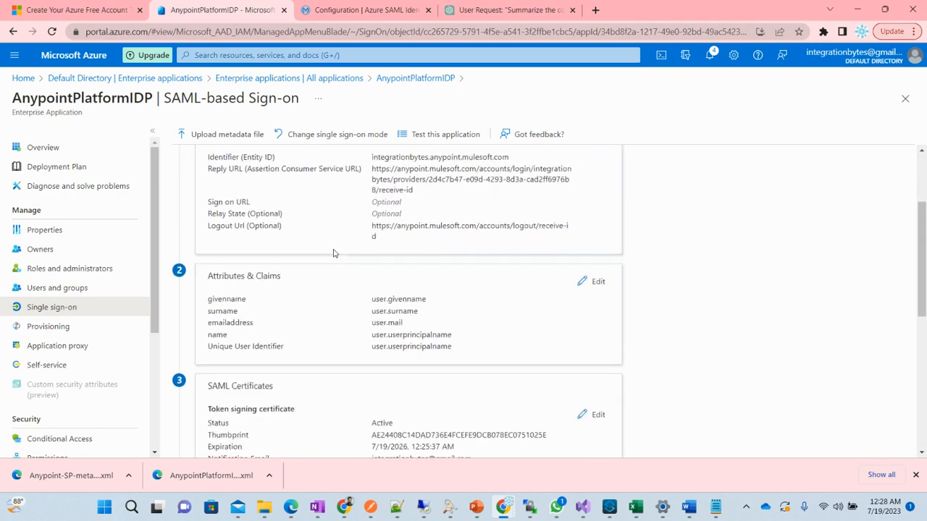
click(52, 288)
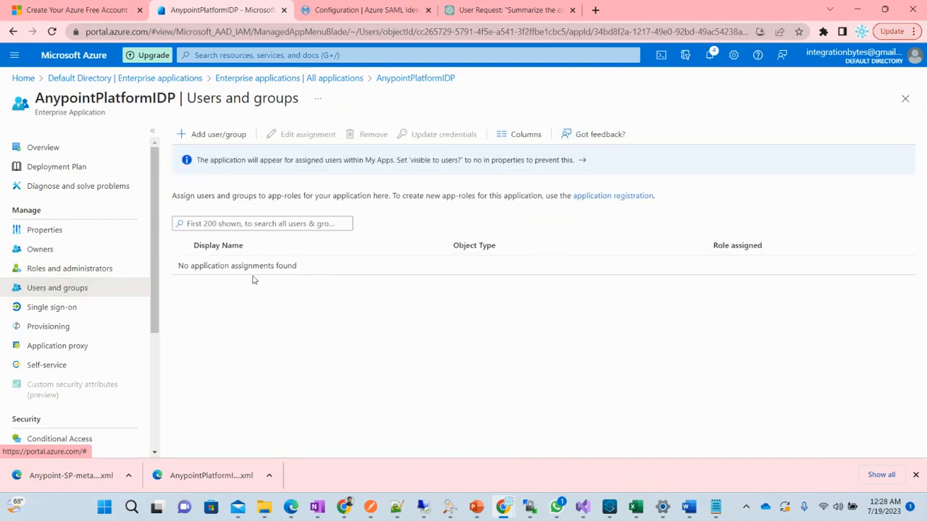
click(225, 141)
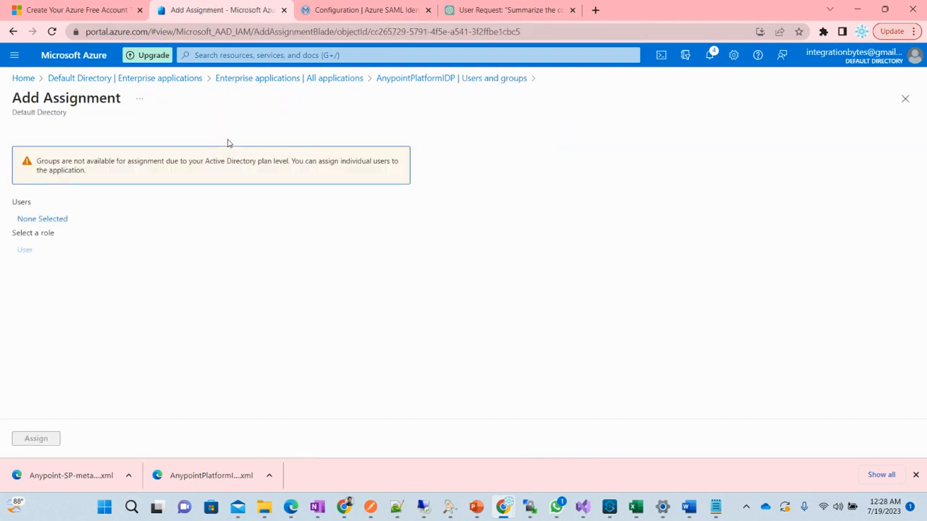
click(51, 219)
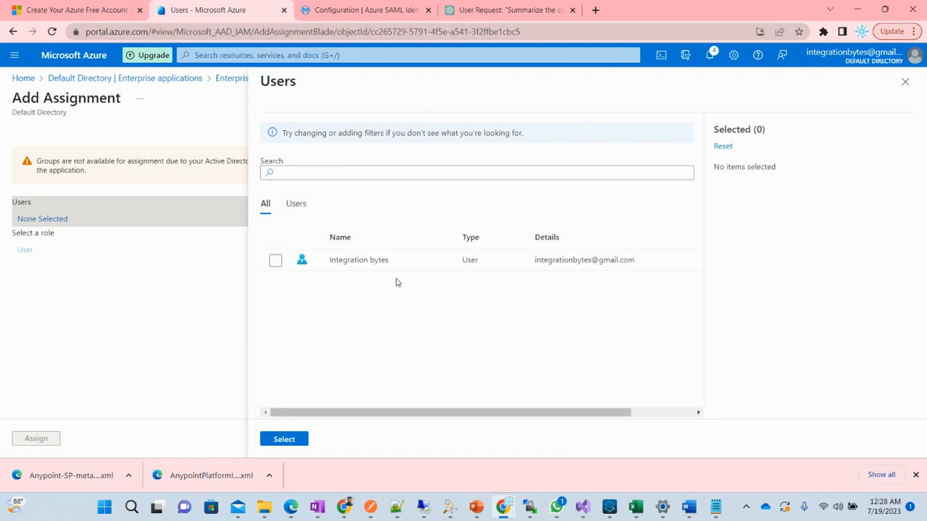
click(275, 260)
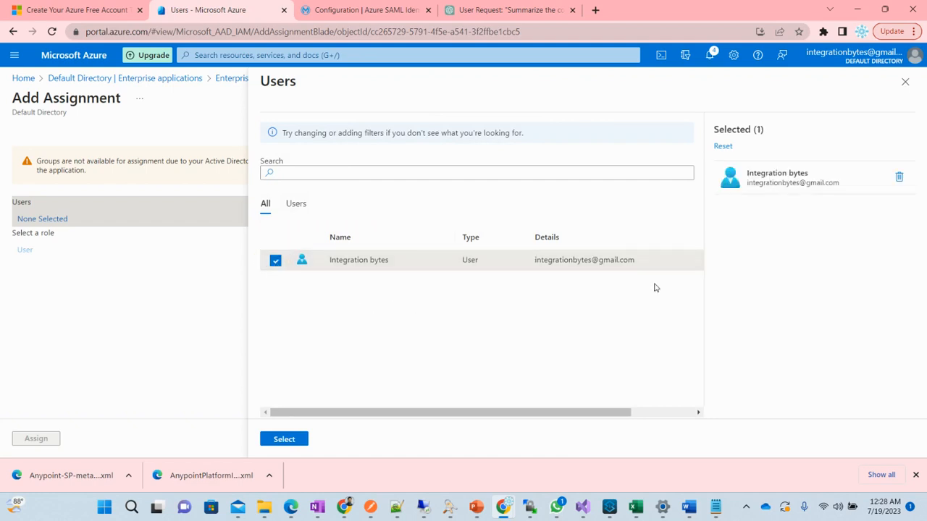
click(297, 439)
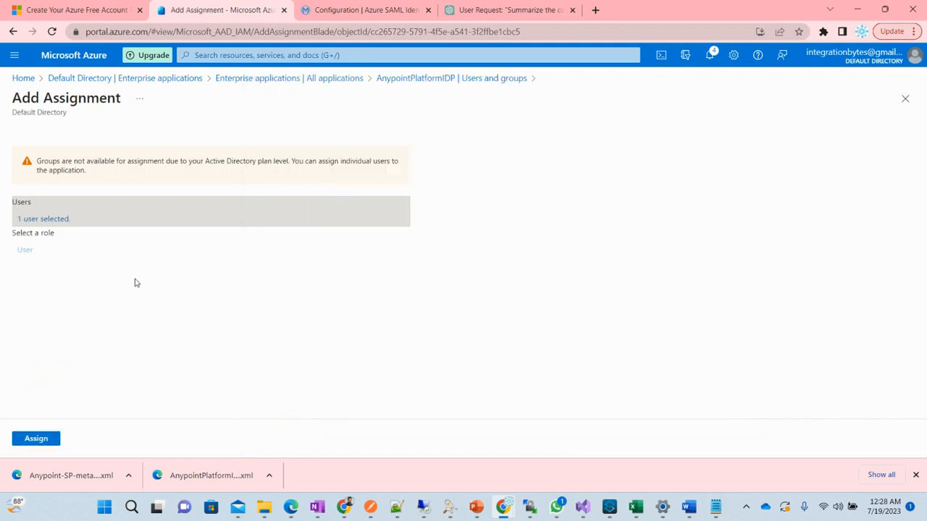
click(27, 251)
click(38, 439)
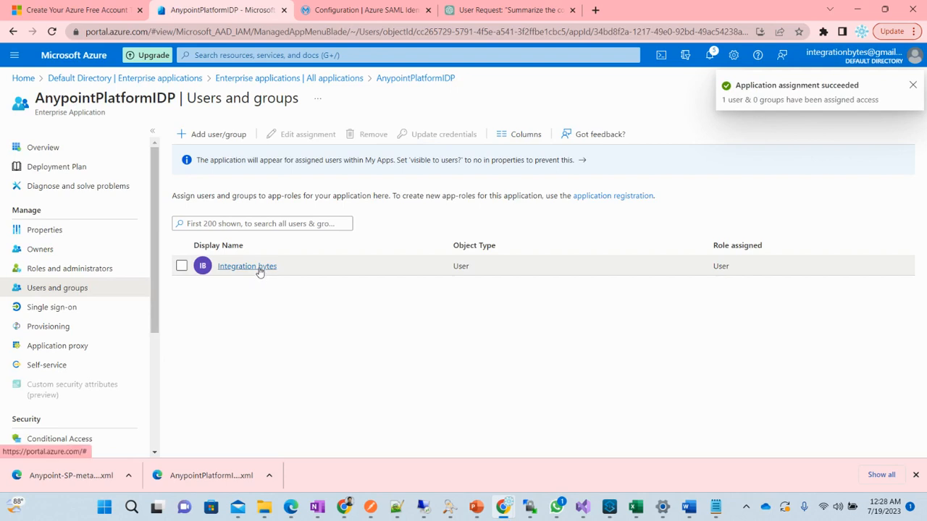
click(247, 267)
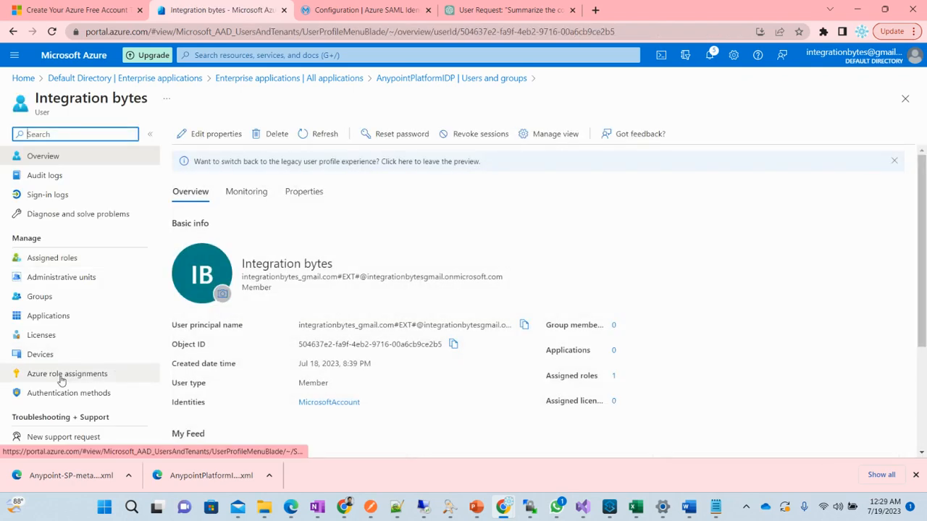
- Return to AnypointPlatformIDP's SAML-based sign-on through the directory's enterprise applications and test sign-in as the current user
click(194, 81)
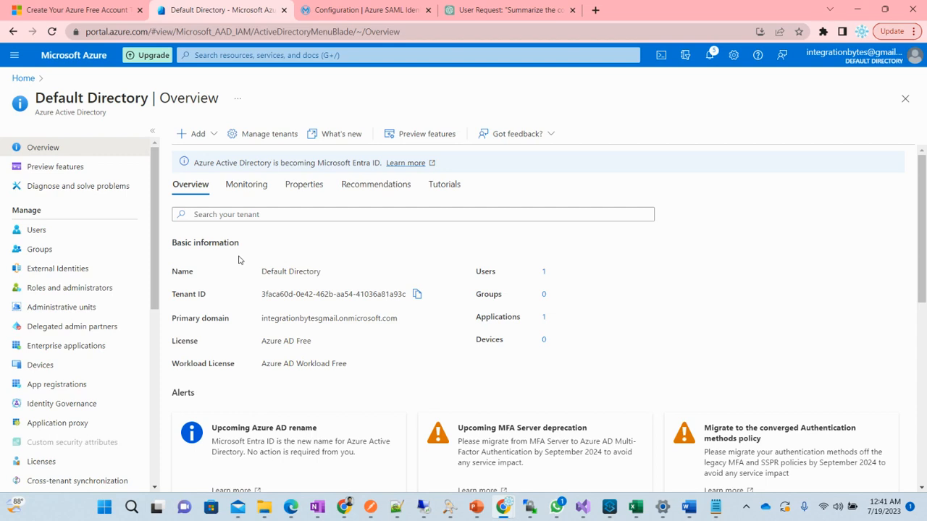
click(82, 345)
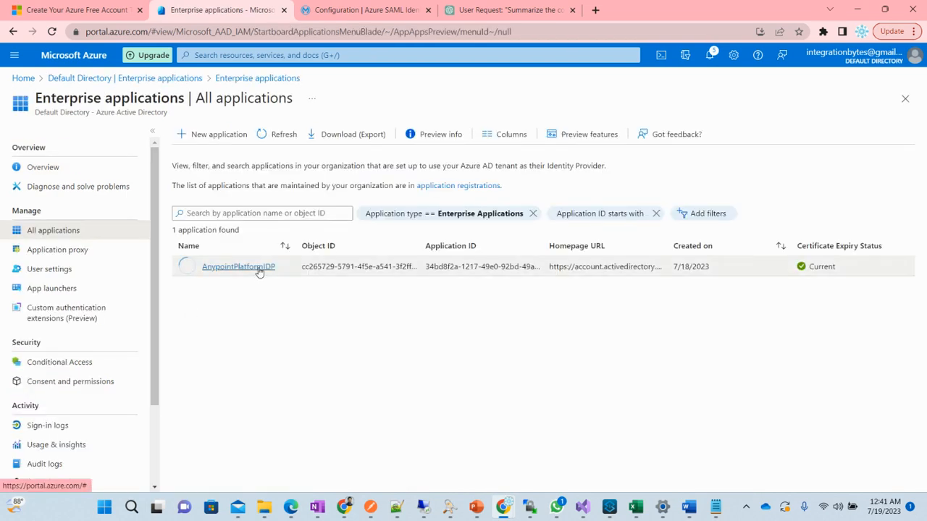
click(259, 269)
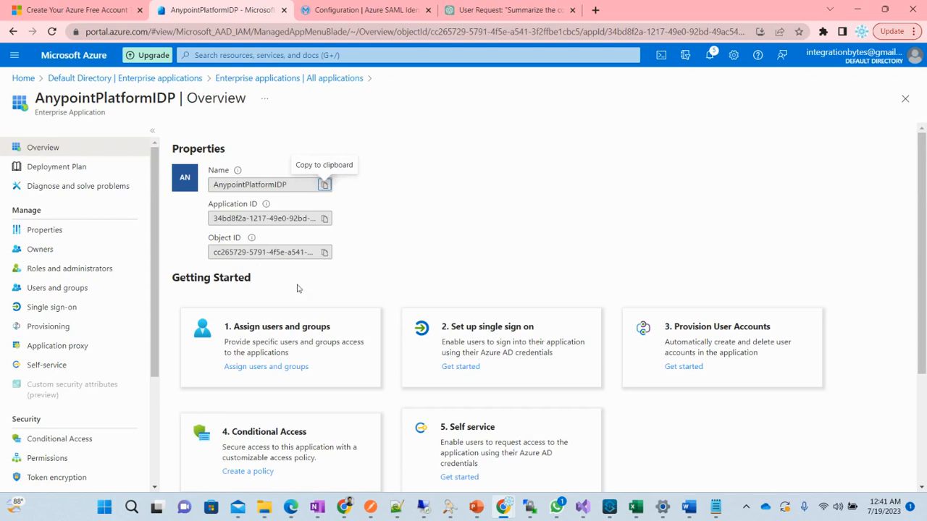
click(38, 306)
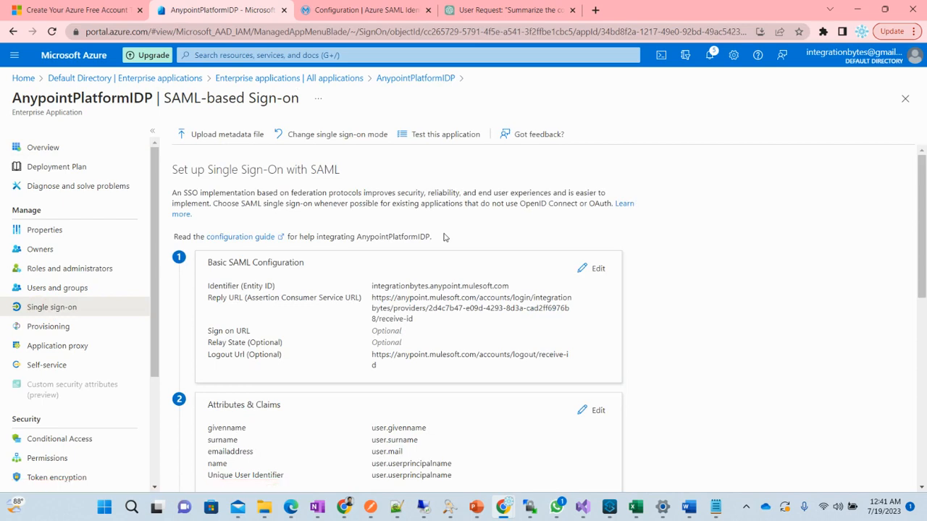
click(432, 138)
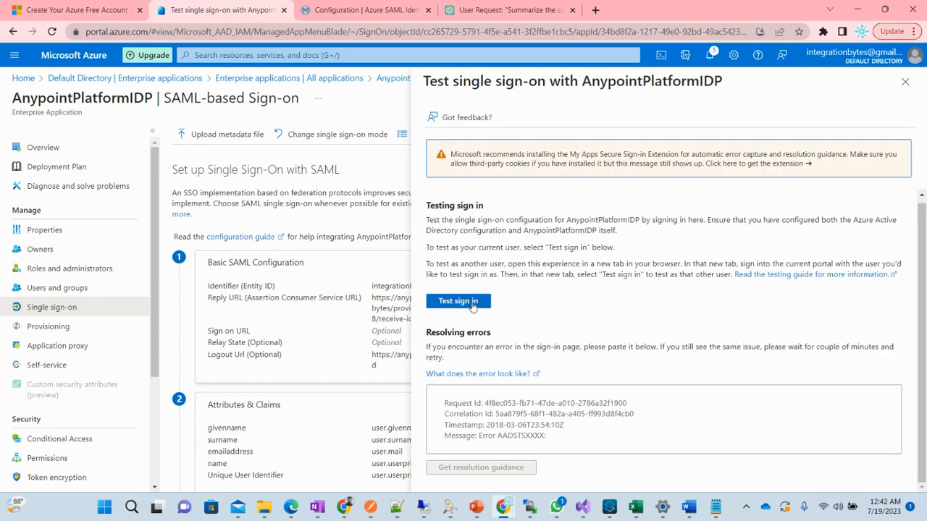
click(472, 307)
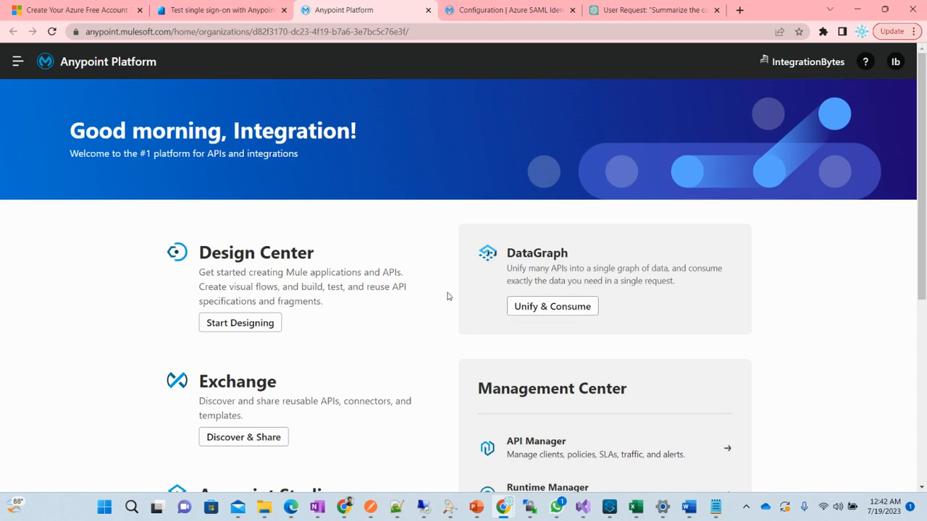
- Examine the business group and the signed-in account's username in Anypoint Platform
click(825, 62)
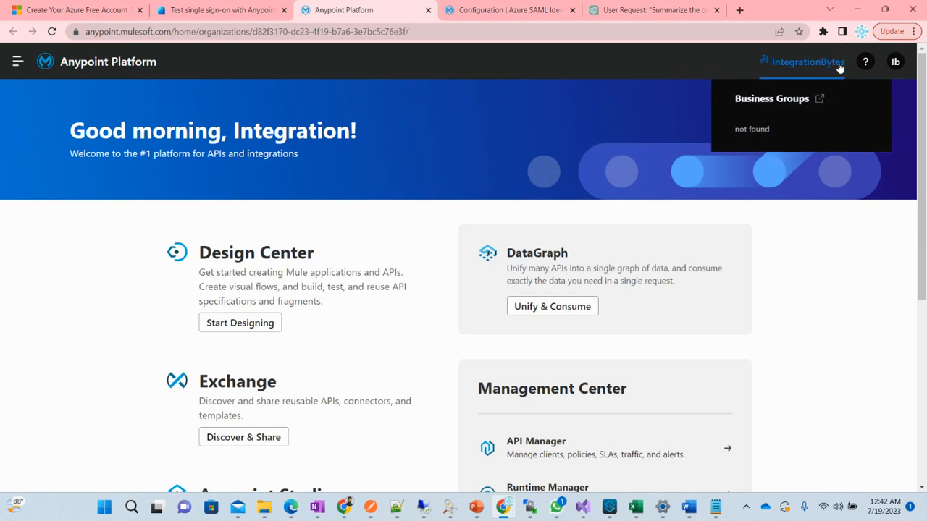
click(892, 63)
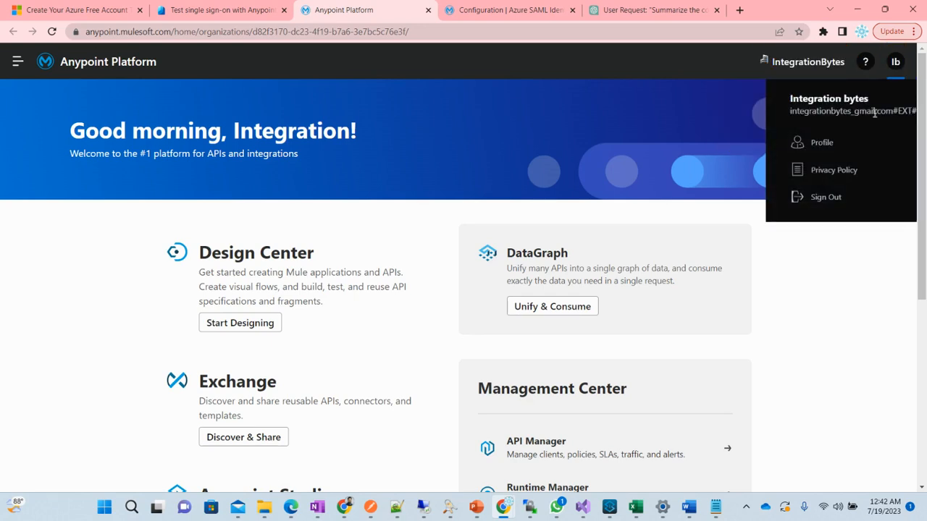
drag(791, 111, 892, 113)
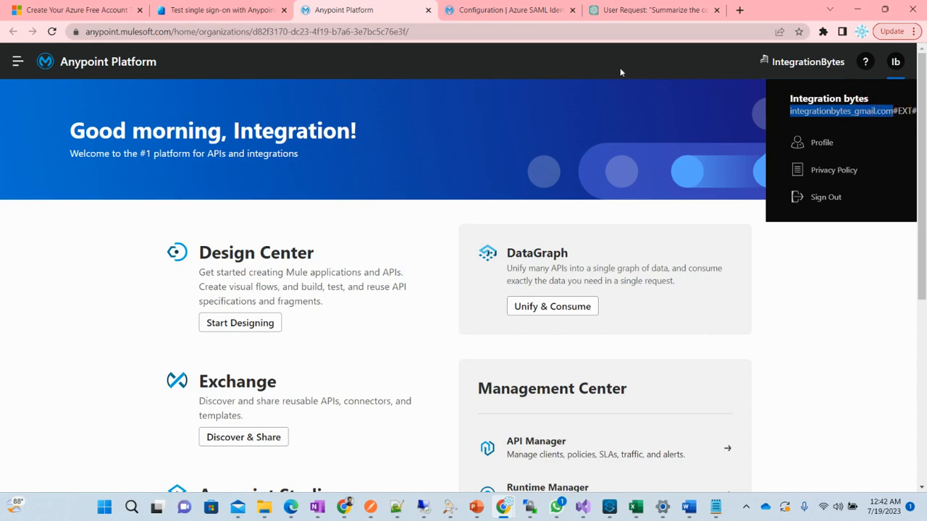
- Go back to Azure, close the single sign-on test and review the claims, certificates and setup URLs of AnypointPlatformIDP
click(245, 7)
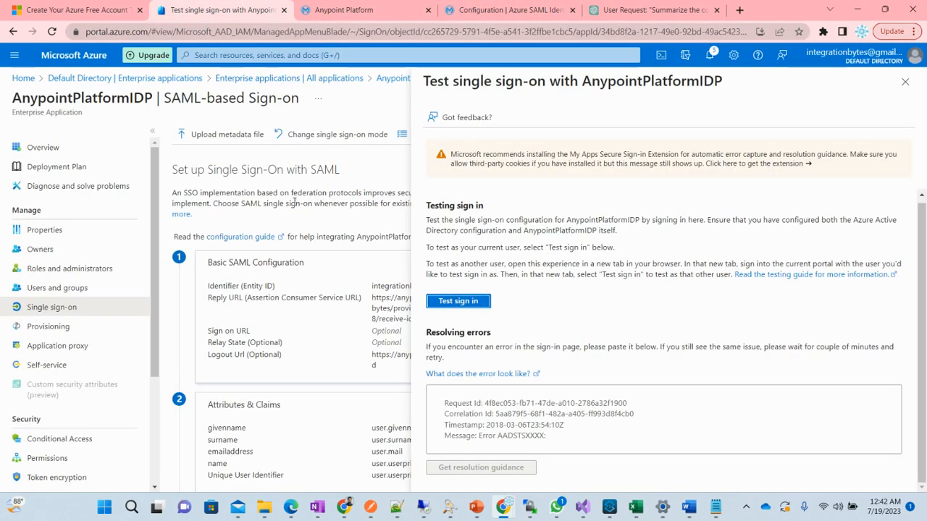
click(905, 84)
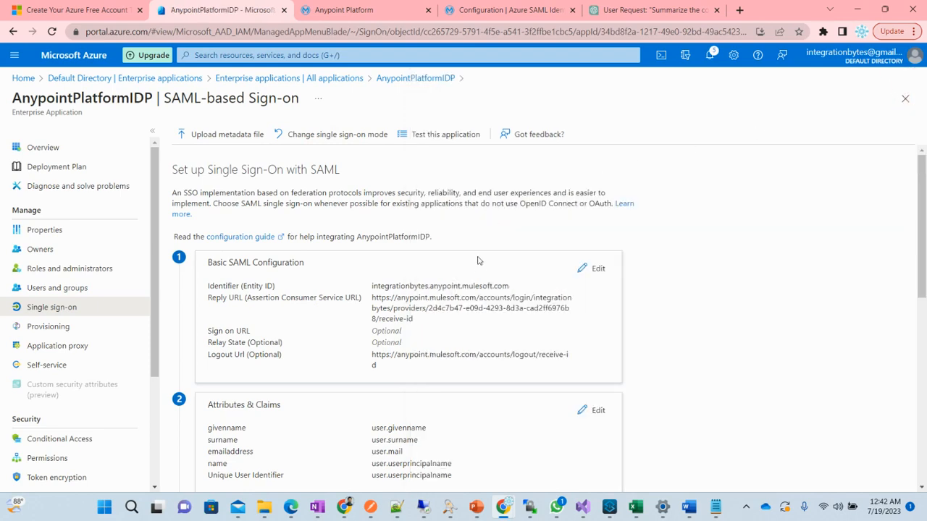
scroll(479, 281, down, 2)
scroll(484, 290, down, 1)
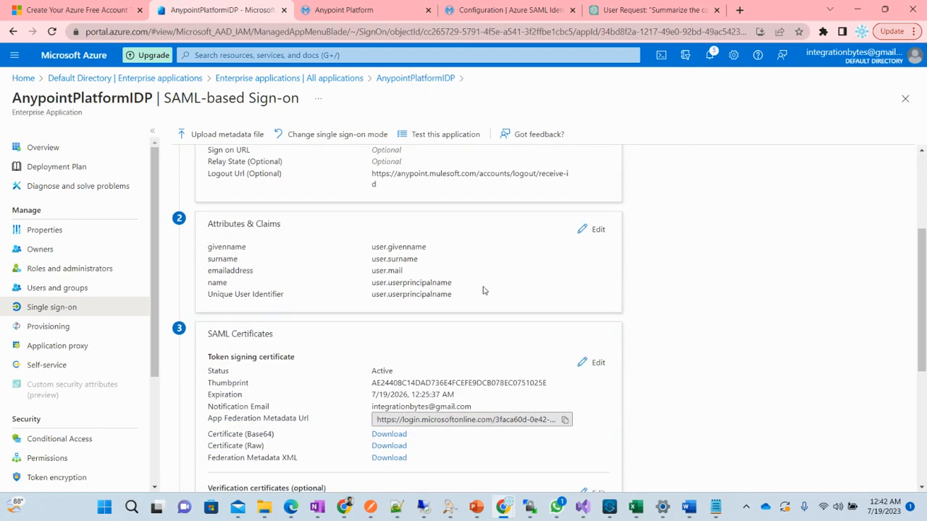
scroll(495, 289, down, 2)
scroll(498, 288, down, 2)
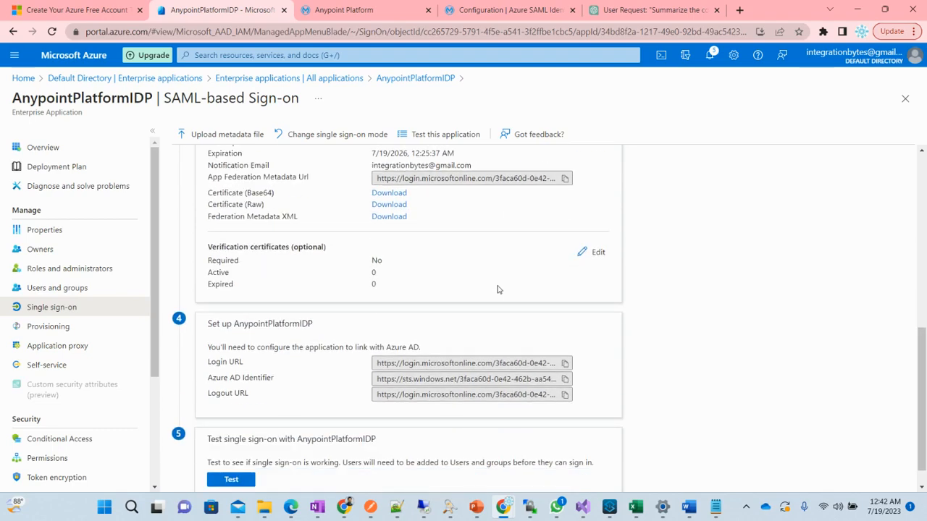
- Open the assigned user's profile from AnypointPlatformIDP's users and groups and examine the user principal name
scroll(463, 284, up, 7)
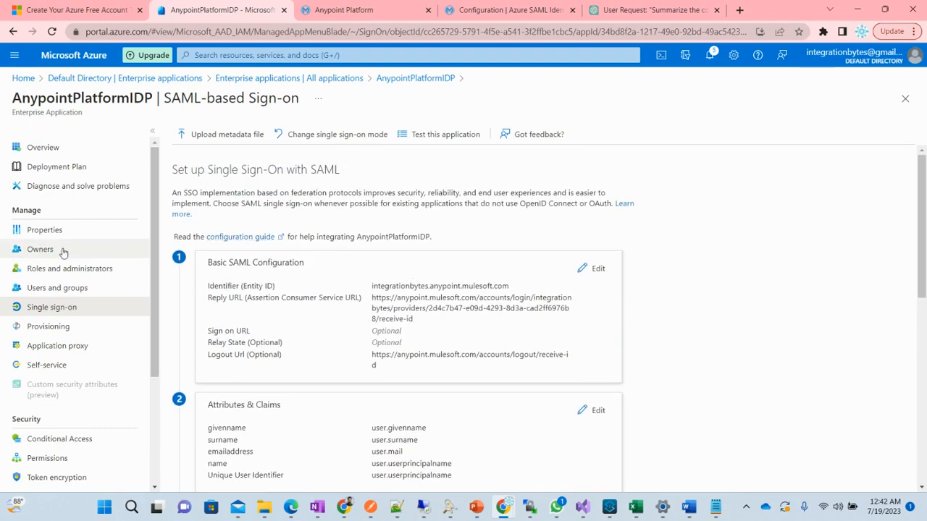
click(58, 289)
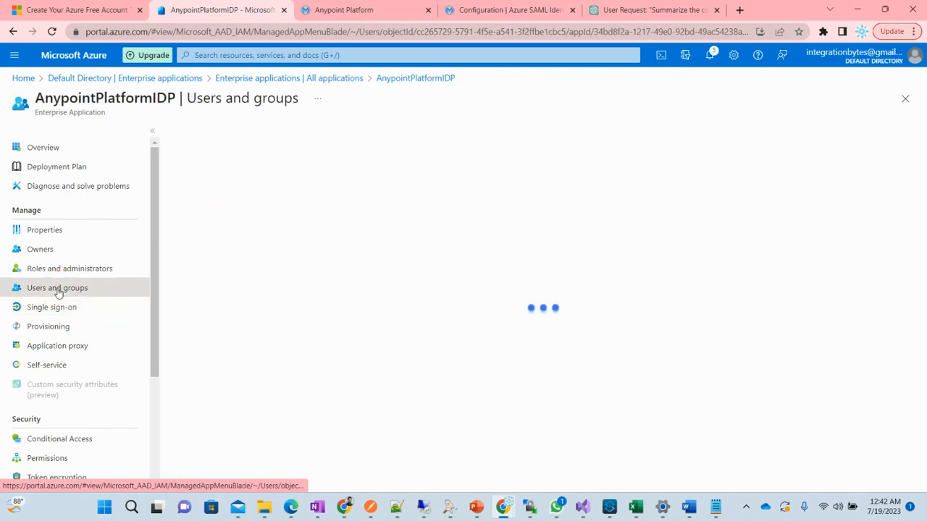
click(257, 267)
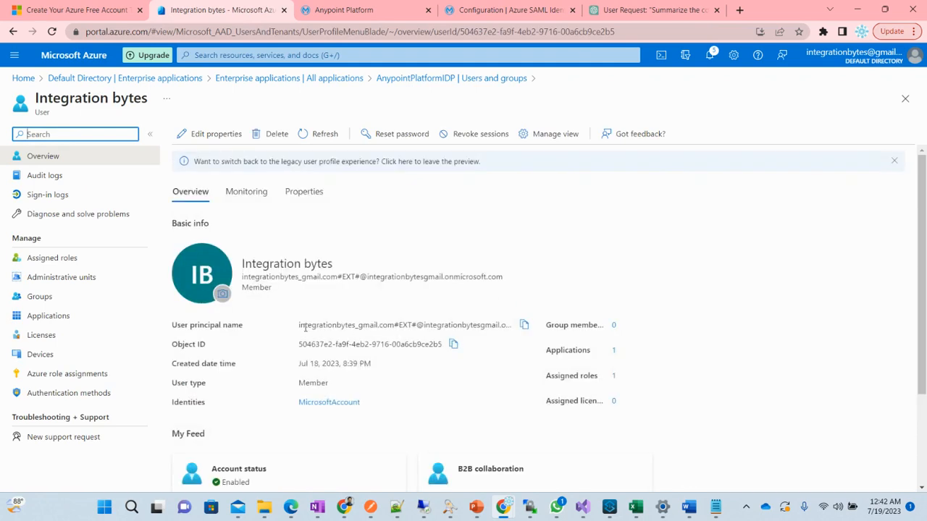
drag(300, 326, 499, 328)
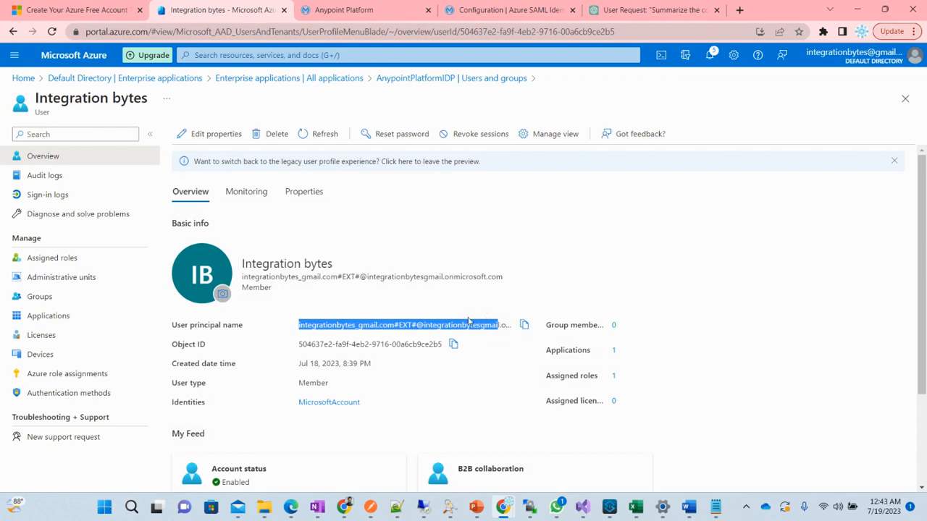
- Switch to Anypoint Platform and check access to Runtime Manager with the single sign-on account
click(376, 7)
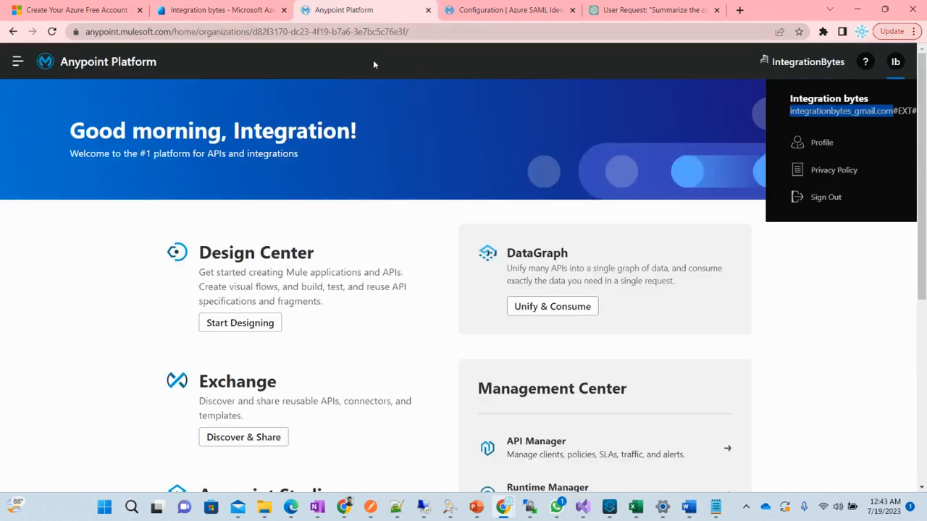
click(17, 61)
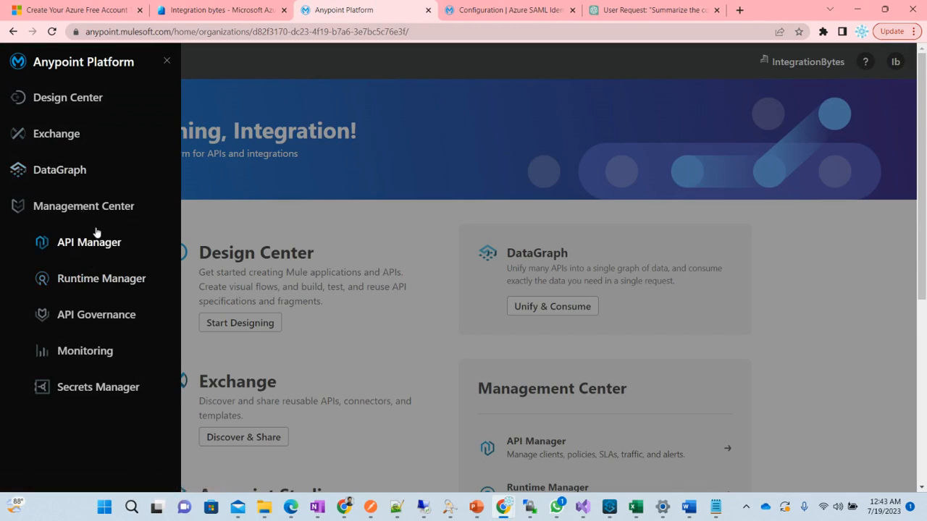
click(120, 283)
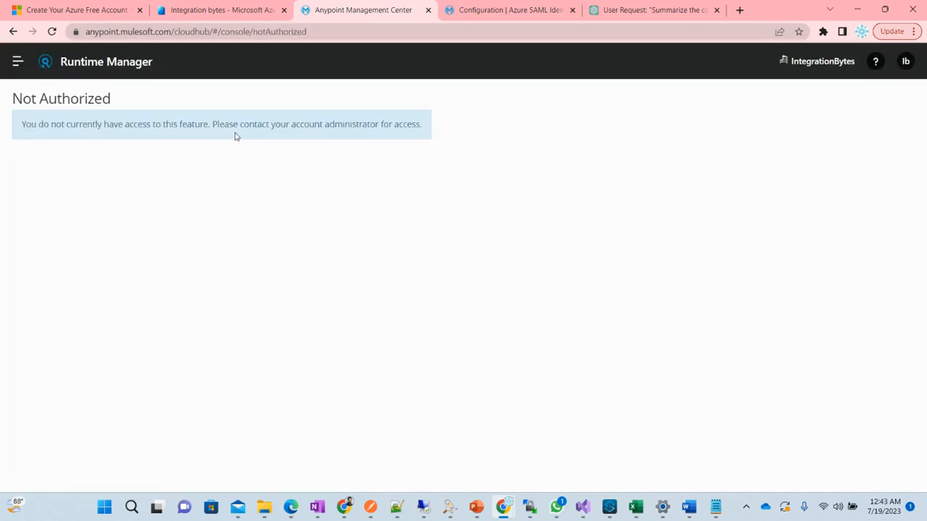
- Sign out of the single sign-on account and sign in through the regular Anypoint Platform login page with the saved credentials
click(905, 62)
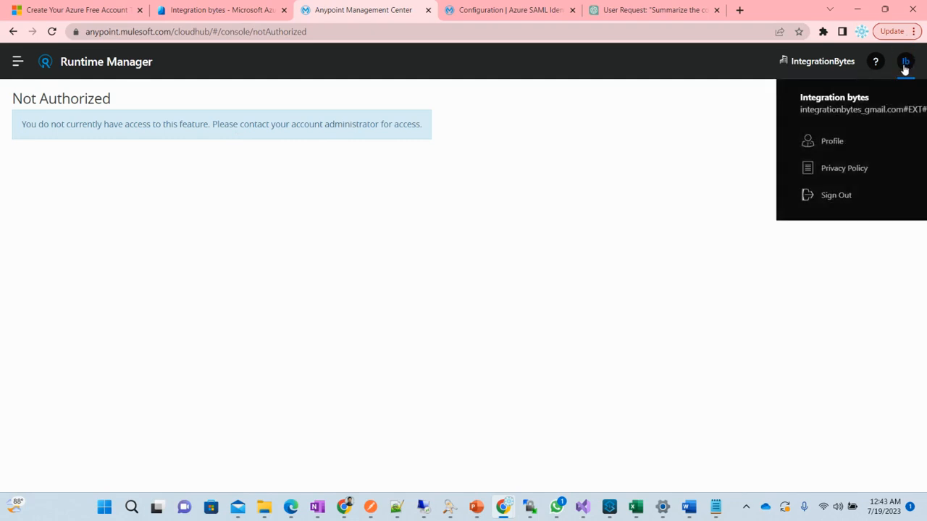
click(841, 197)
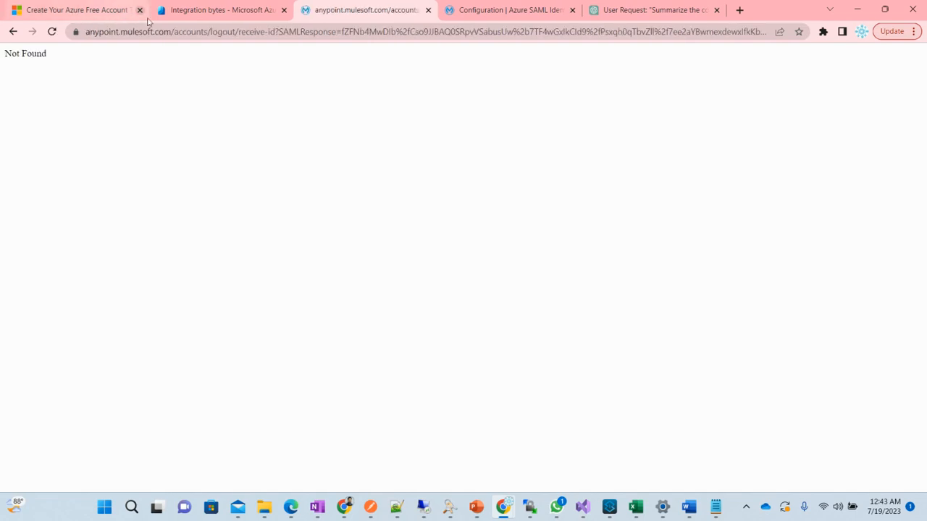
click(180, 32)
text(an)
key(Return)
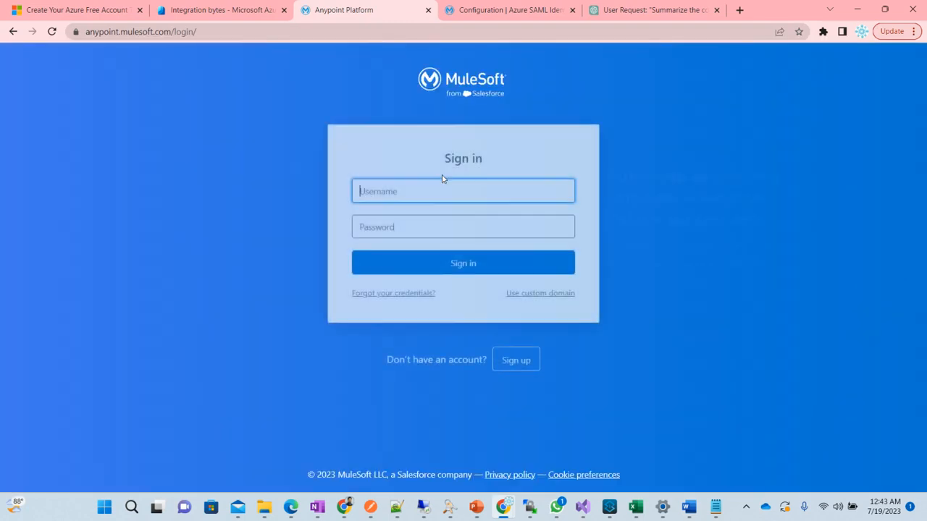
click(474, 266)
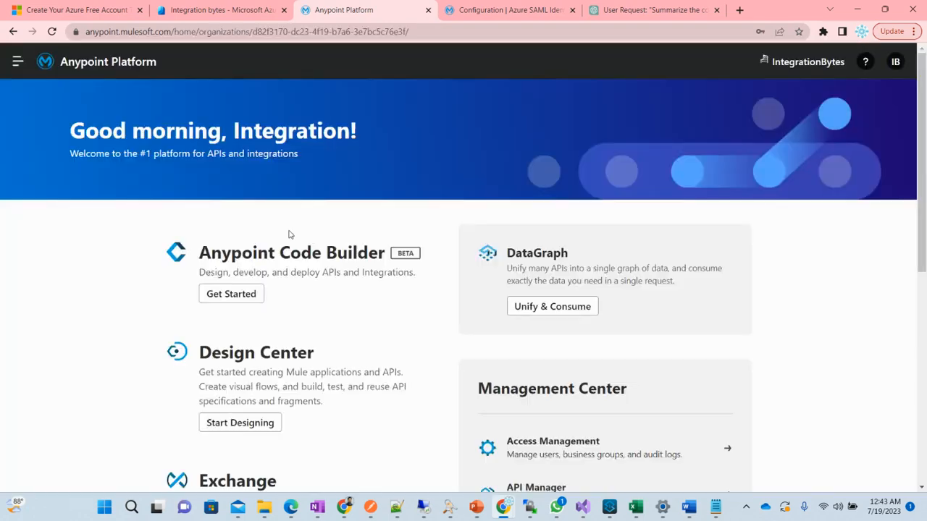
- Review the available Anypoint Platform products and the username of the signed-in account
click(17, 62)
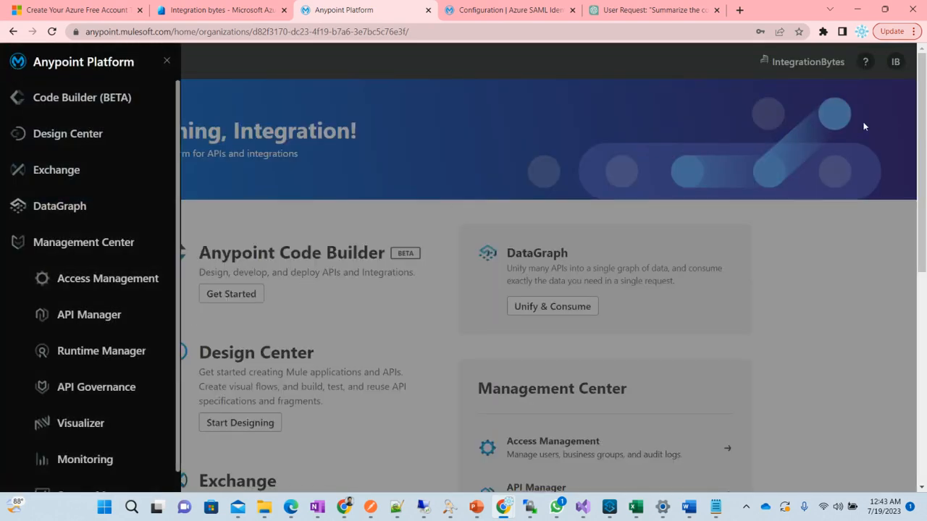
click(895, 65)
click(895, 62)
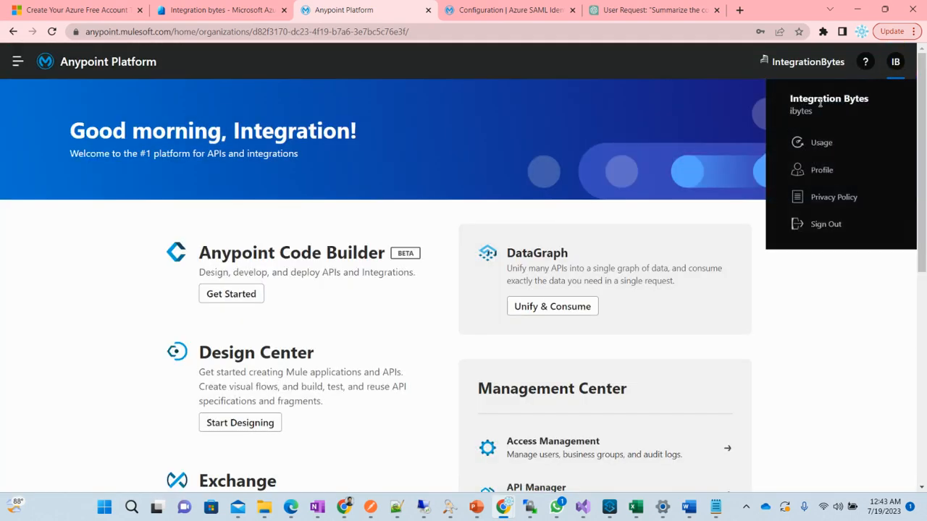
click(896, 64)
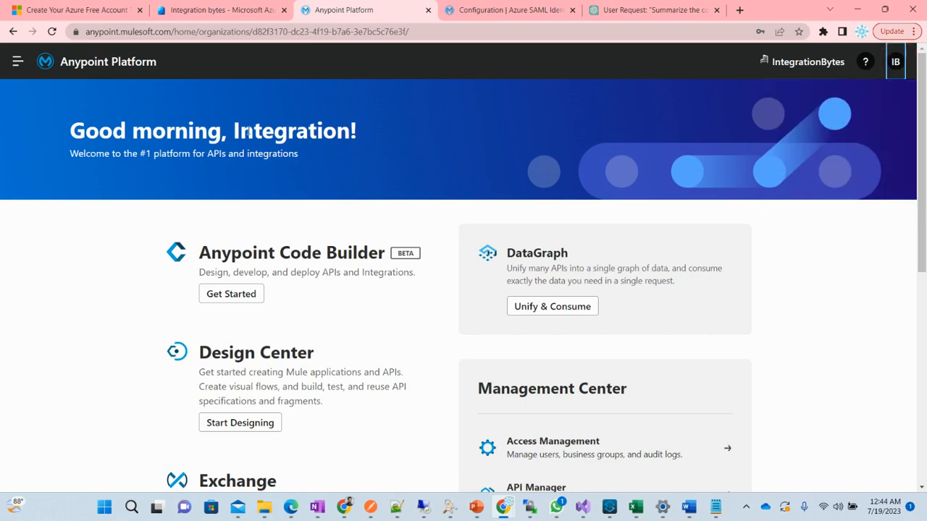
- Open the Azure SAML user's permissions in Access Management and show the inherited permissions
click(18, 62)
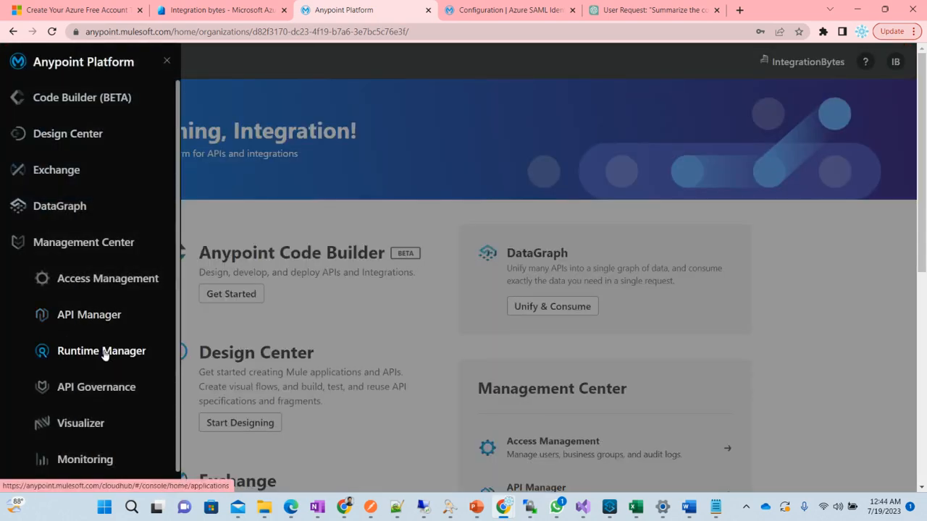
drag(104, 353, 108, 283)
click(108, 282)
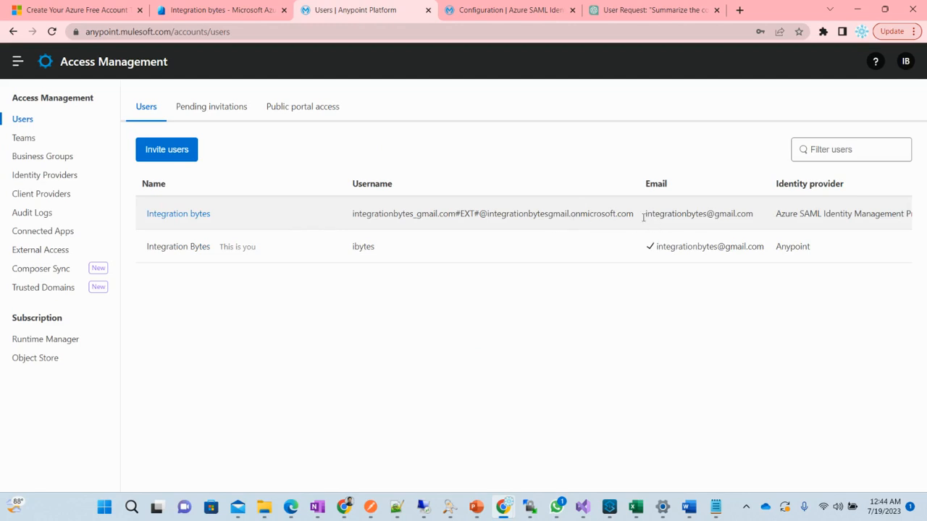
click(203, 214)
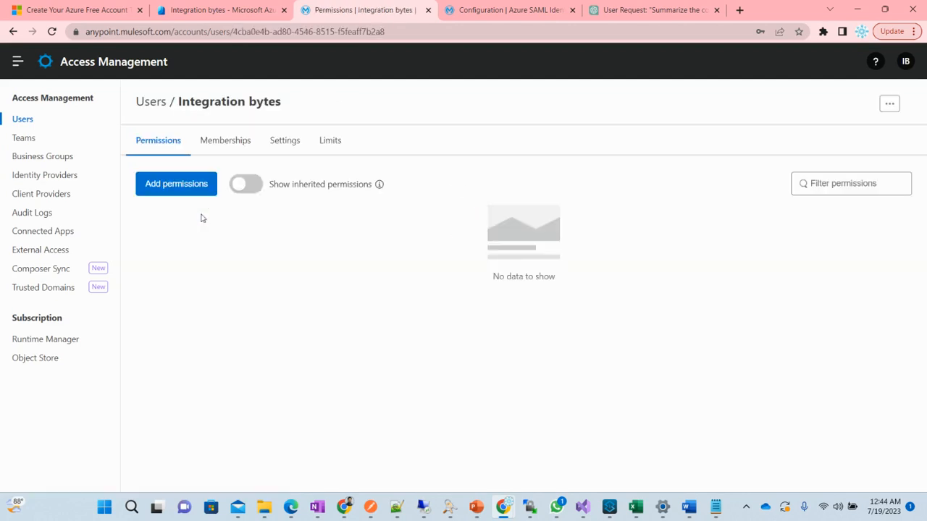
click(246, 186)
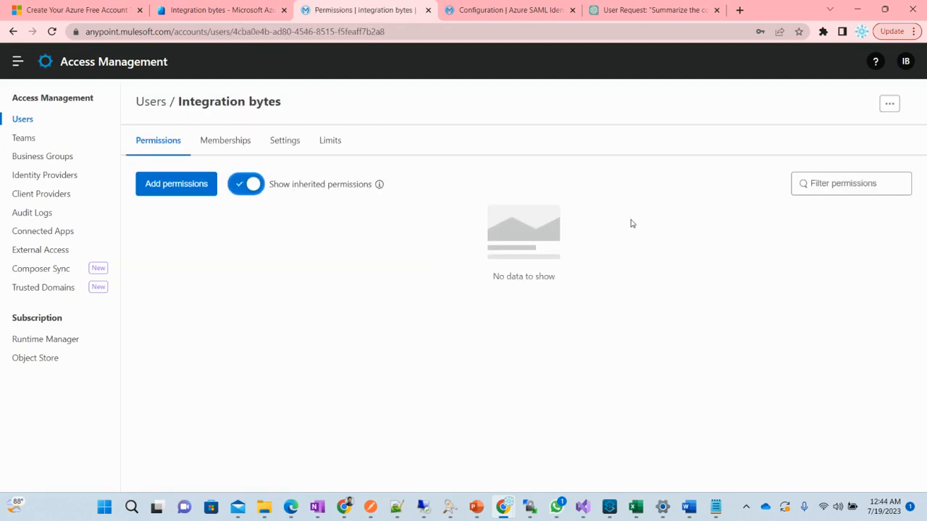
- Start adding permissions for this user and select all permissions of every listed product, from Access Management through the last one
click(178, 187)
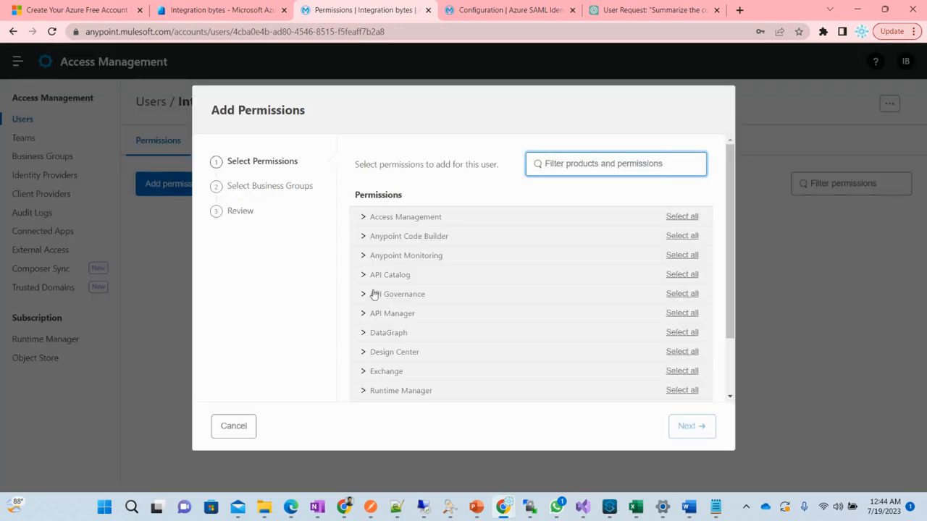
click(674, 218)
click(677, 238)
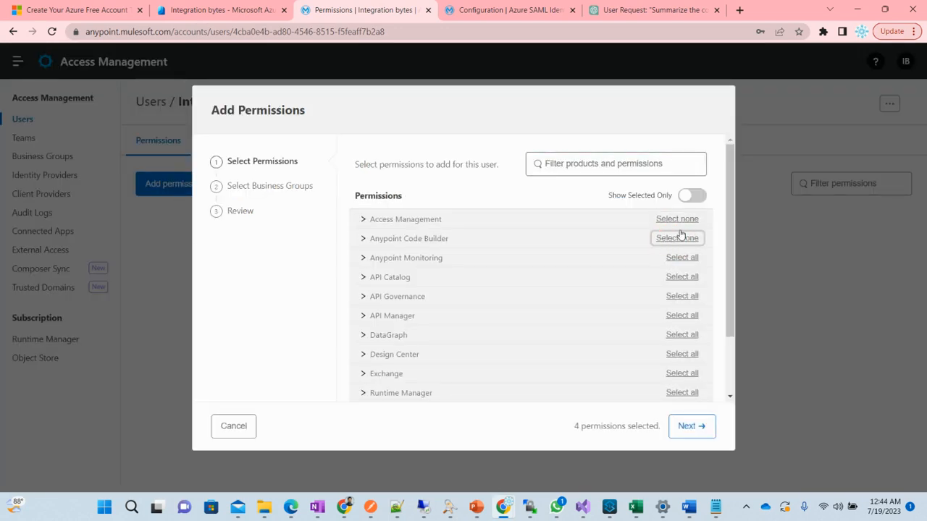
click(682, 259)
click(681, 277)
click(682, 296)
click(682, 315)
click(681, 334)
click(680, 354)
click(692, 374)
click(692, 391)
scroll(699, 377, down, 1)
click(693, 337)
click(691, 355)
click(686, 426)
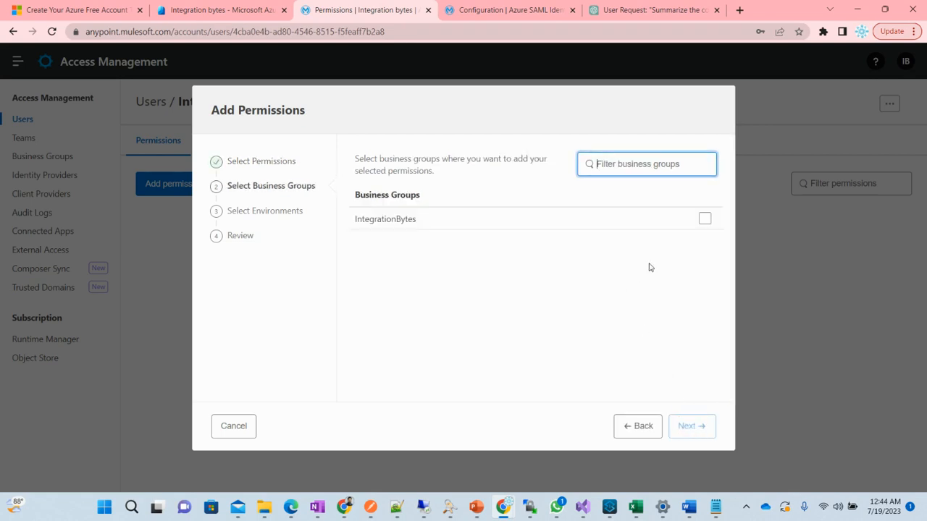
- Apply the selected permissions to the IntegrationBytes business group and all its environments, Design and Sandbox, and add them
click(706, 219)
click(680, 433)
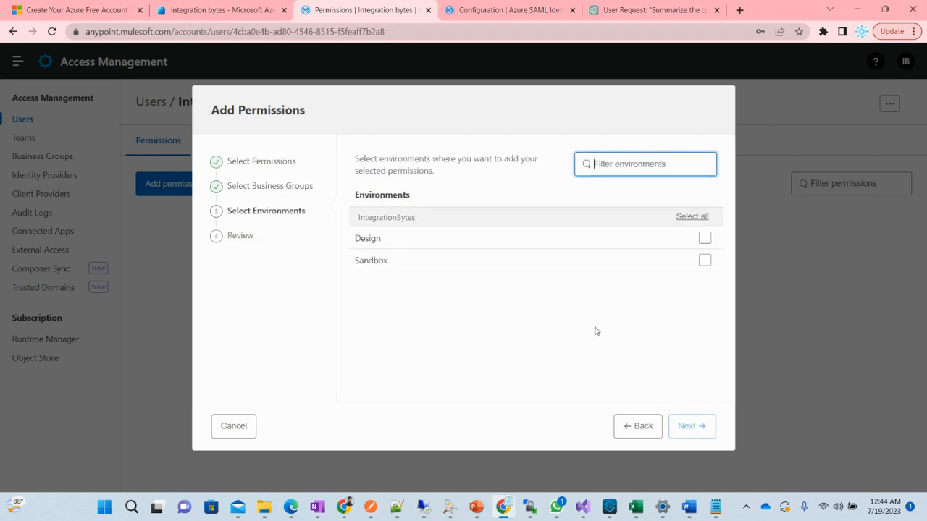
click(687, 217)
click(706, 433)
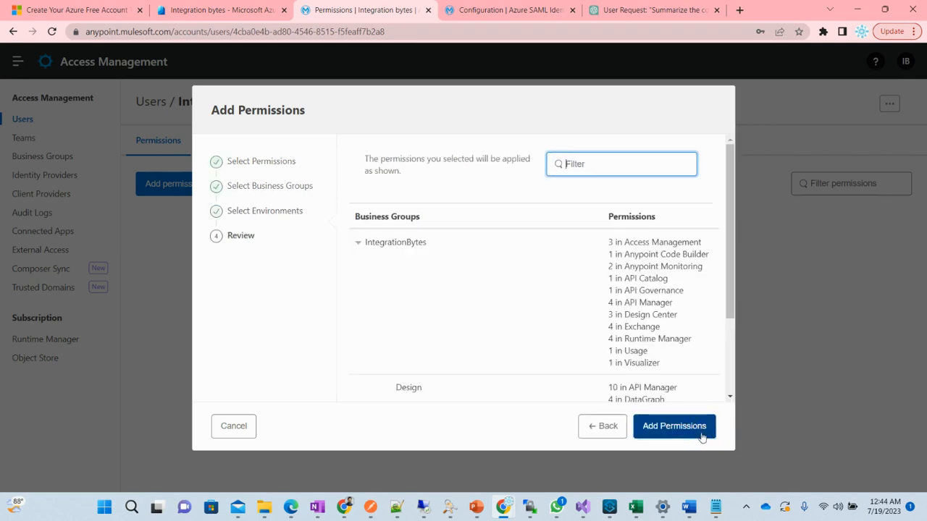
click(673, 430)
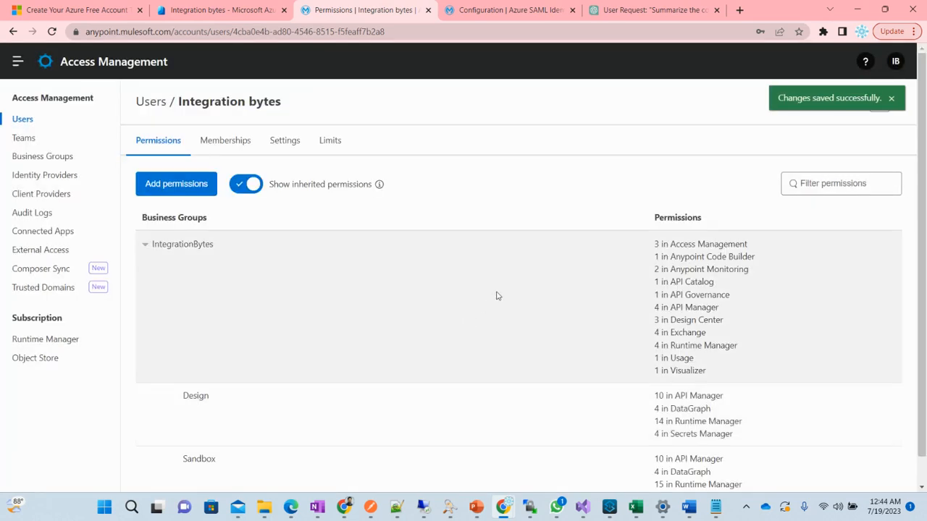
- Sign out of the regular Anypoint account and view the Azure SAML Identity Management Provider configuration
click(895, 62)
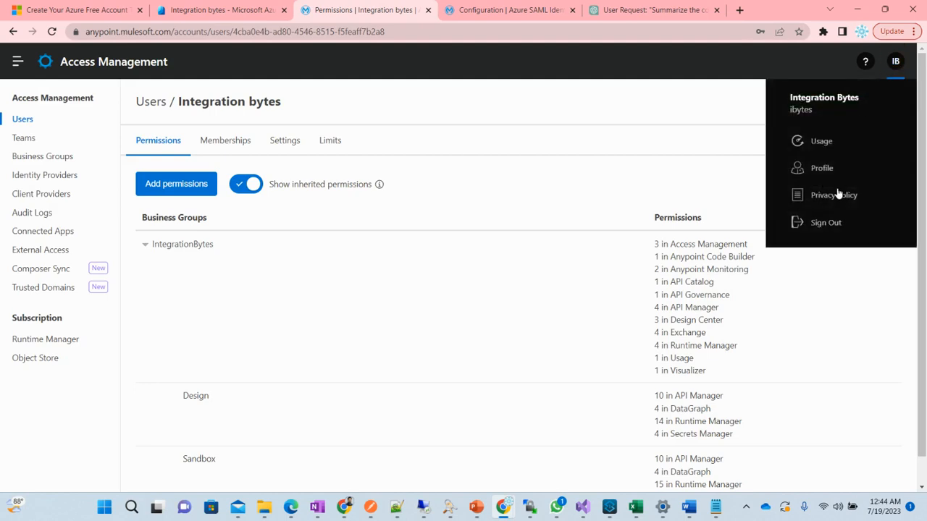
click(831, 223)
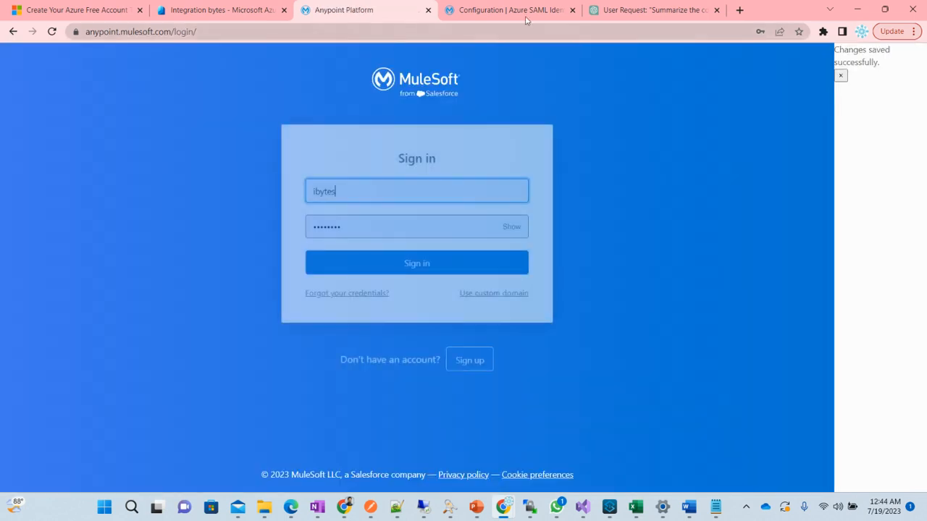
click(516, 6)
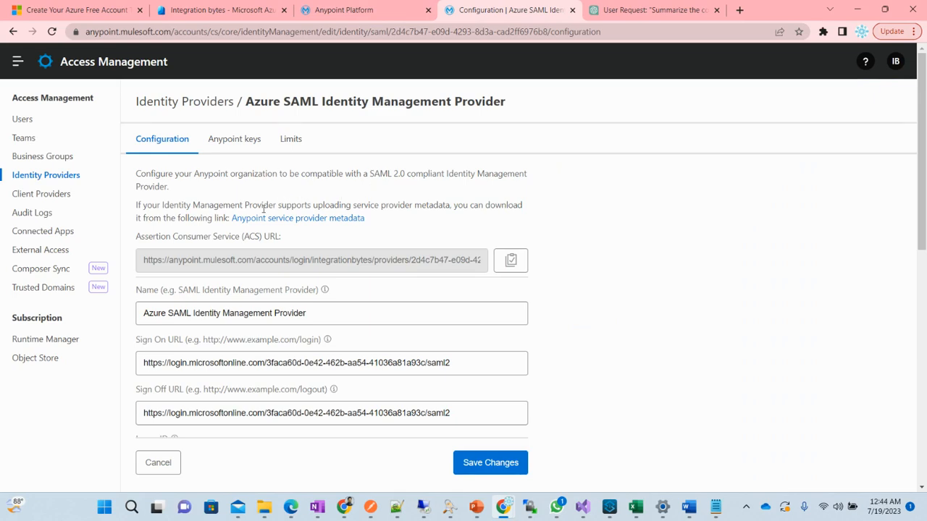
- Return to Azure and open AnypointPlatformIDP's SAML-based sign-on settings through the enterprise applications list
click(286, 4)
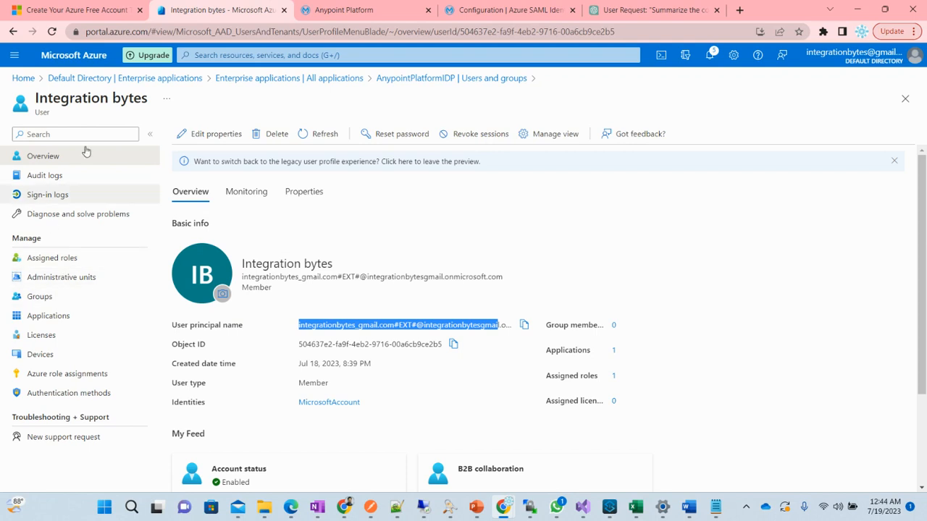
click(286, 80)
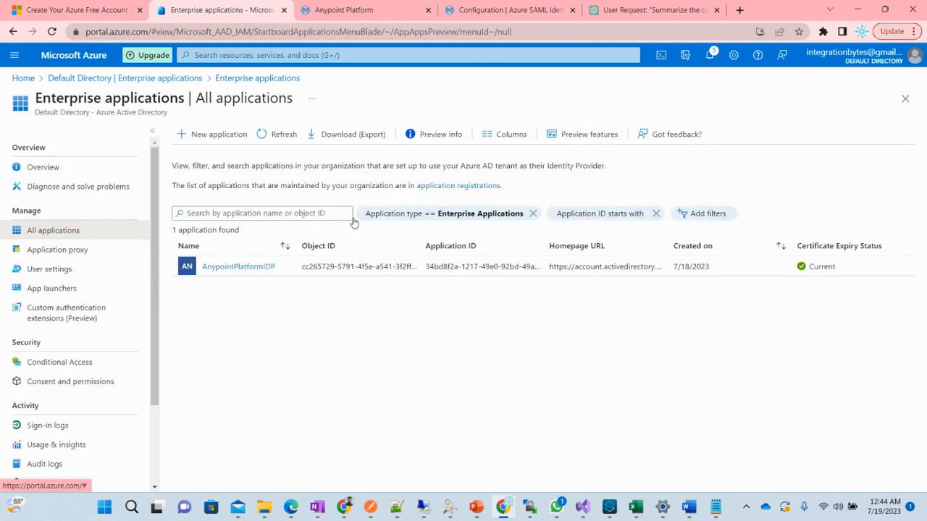
click(247, 266)
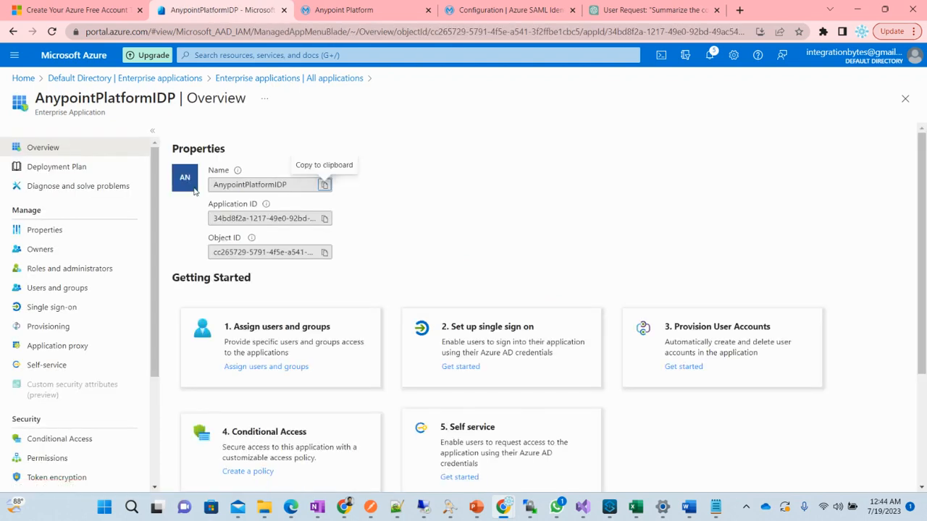
click(78, 307)
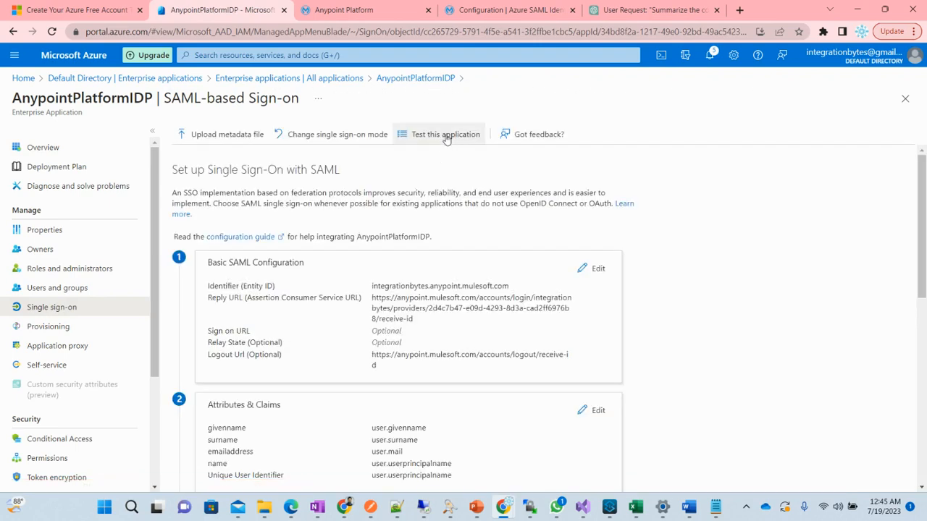
- Run the test sign-in for AnypointPlatformIDP with the saved Microsoft account and its prefilled password, choosing to stay signed in without being asked again
click(444, 136)
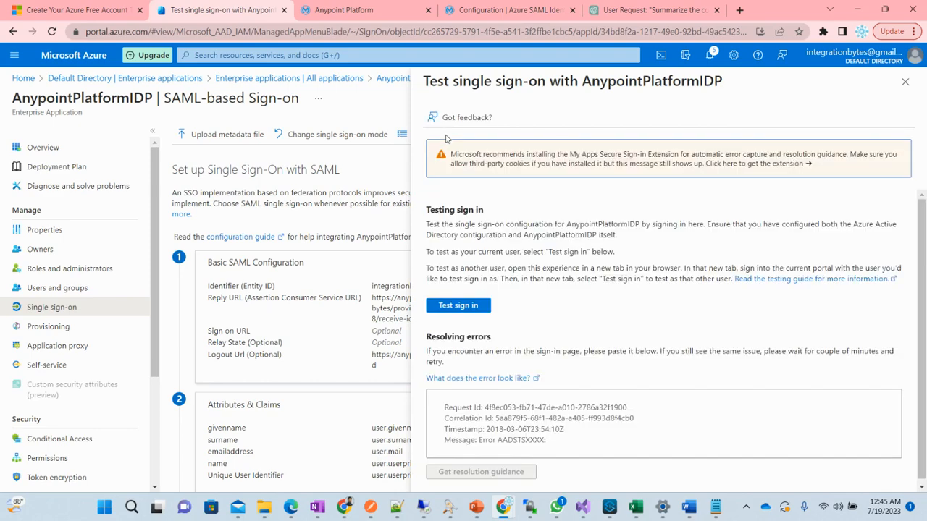
click(473, 306)
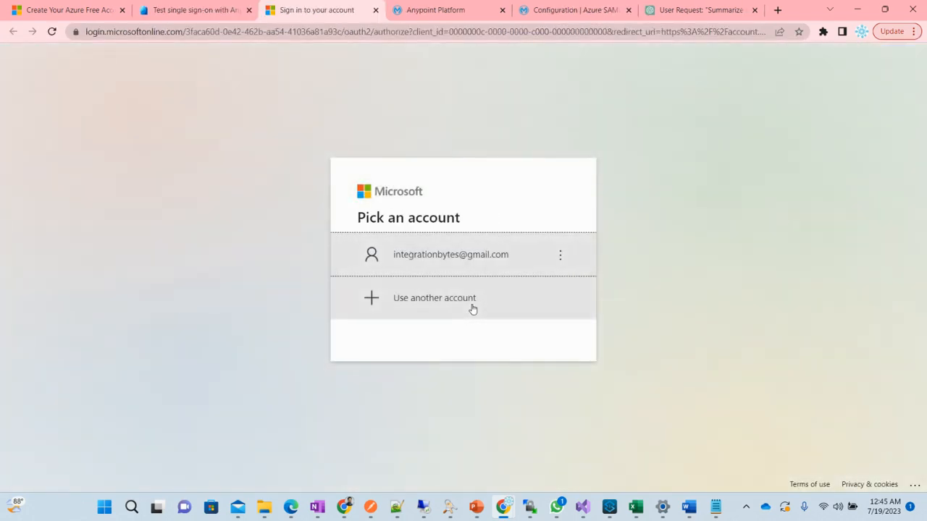
click(455, 256)
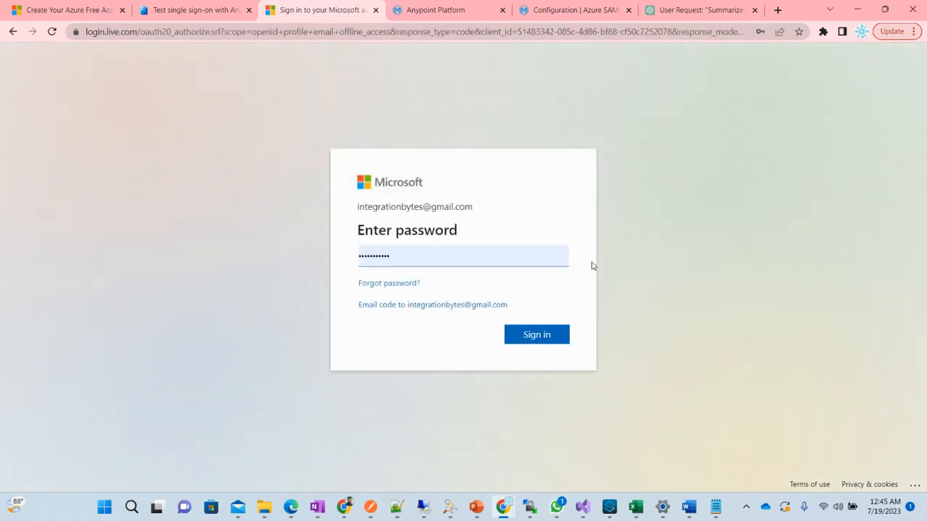
click(537, 336)
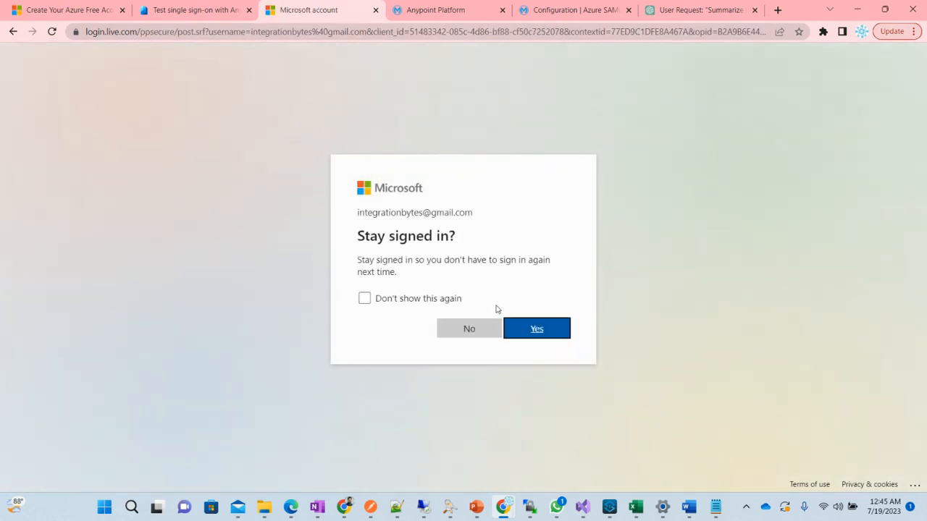
click(428, 303)
click(543, 331)
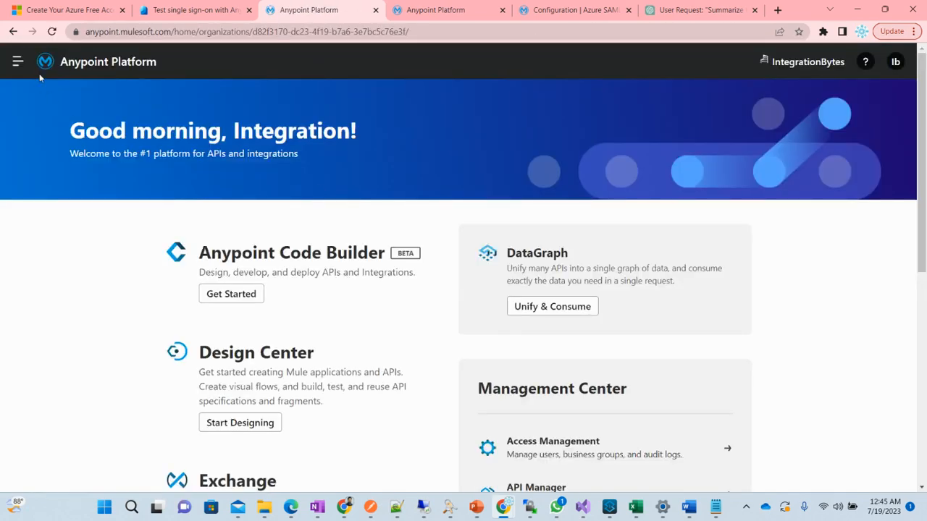
- Open Runtime Manager in Anypoint Platform and view the applications of the Sandbox environment
click(17, 62)
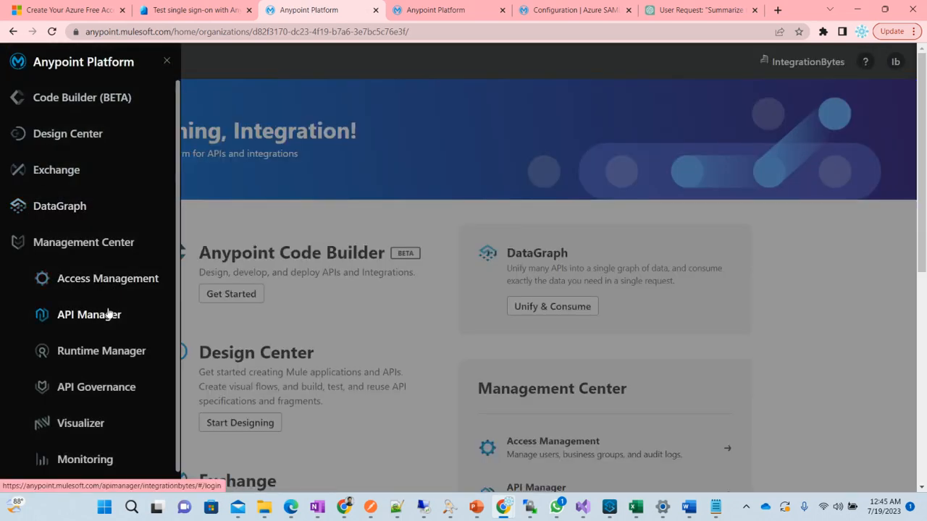
click(108, 351)
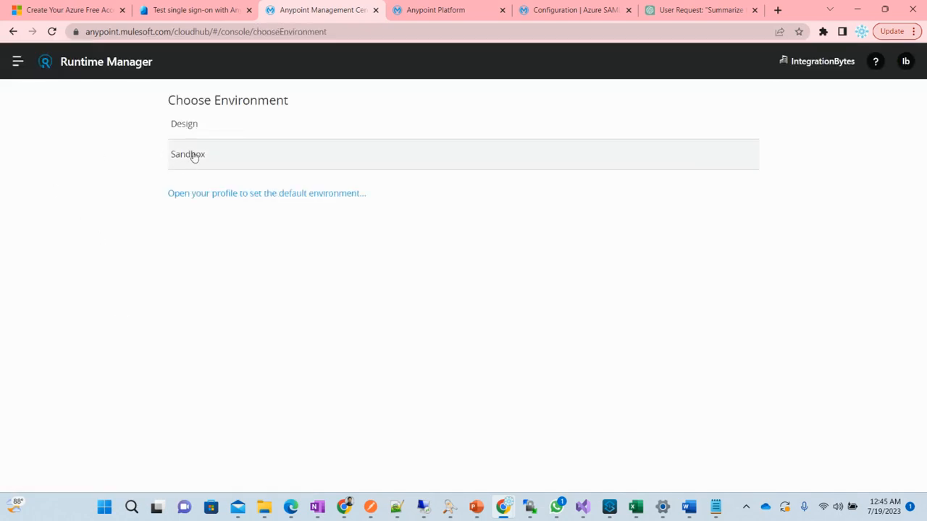
click(191, 153)
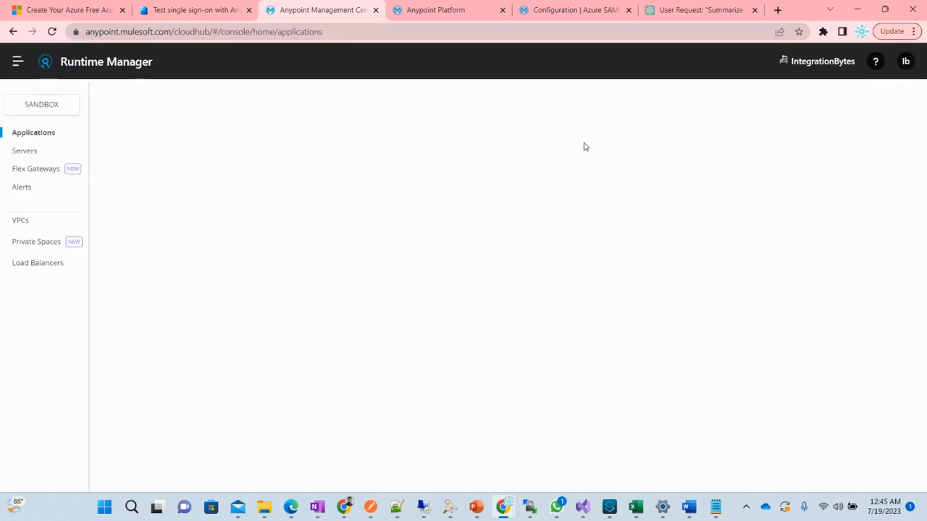
- Open the Microsoft My Apps dashboard at myapps.microsoft.com in a new tab and launch AnypointPlatformIDP from it
click(383, 33)
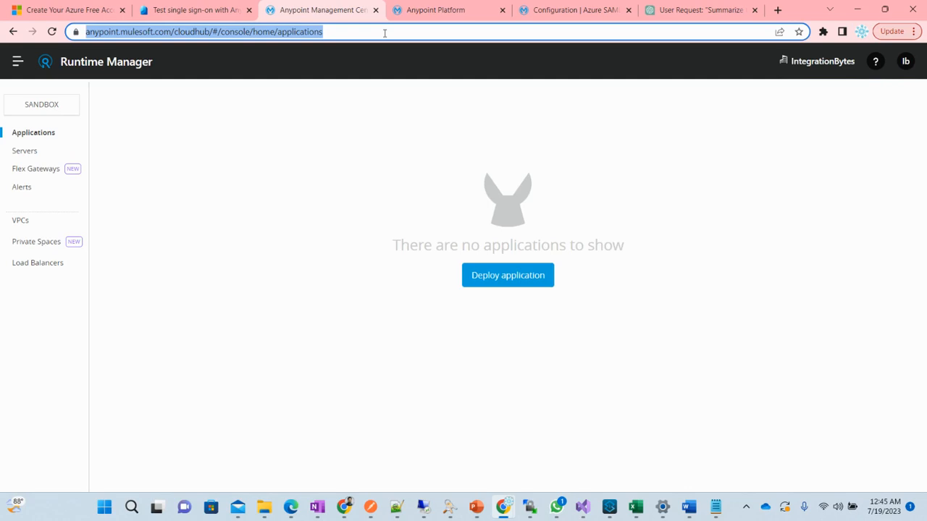
click(777, 10)
text(m)
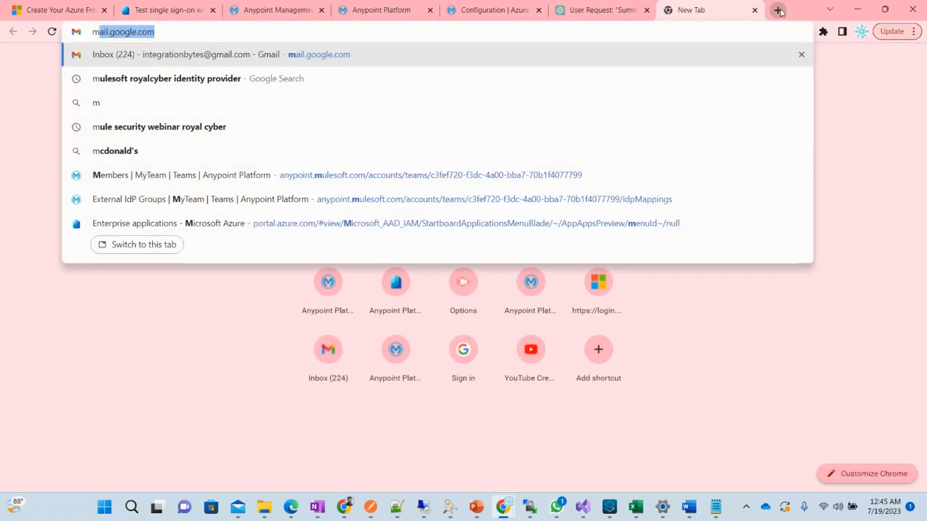
text(yapps)
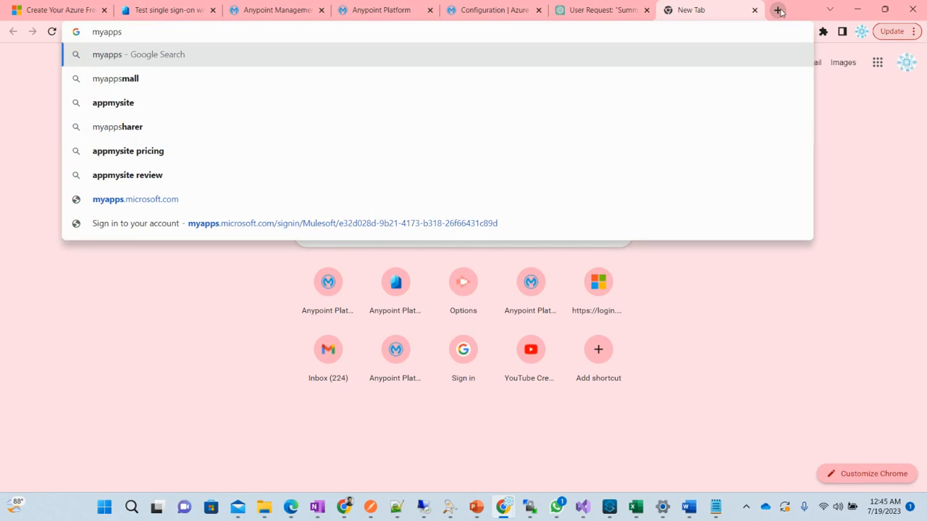
key(Down)
key(Down)
key(Down)
key(Down)
key(Down)
key(Down)
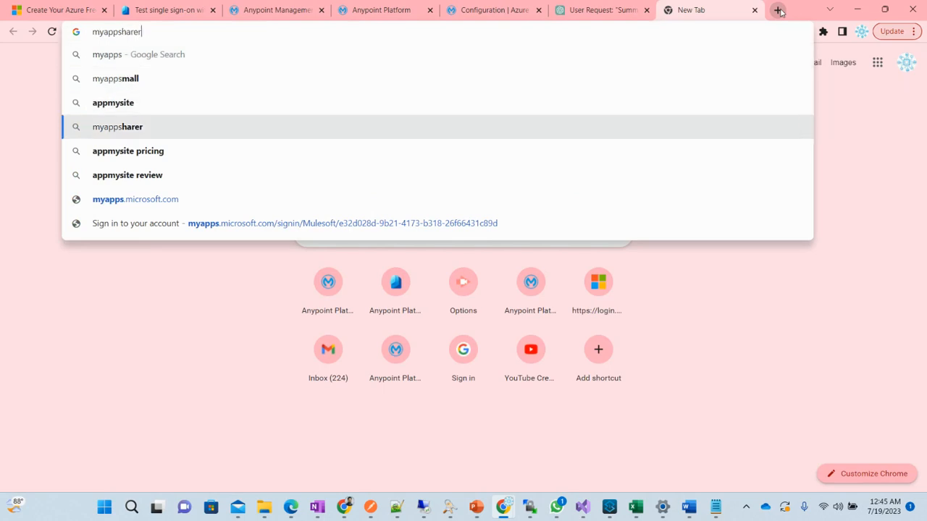
key(Return)
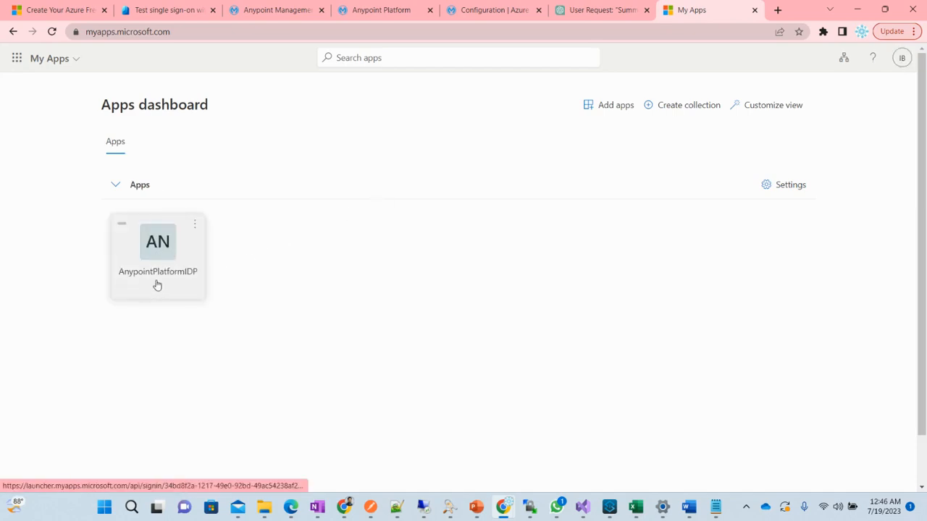
click(160, 246)
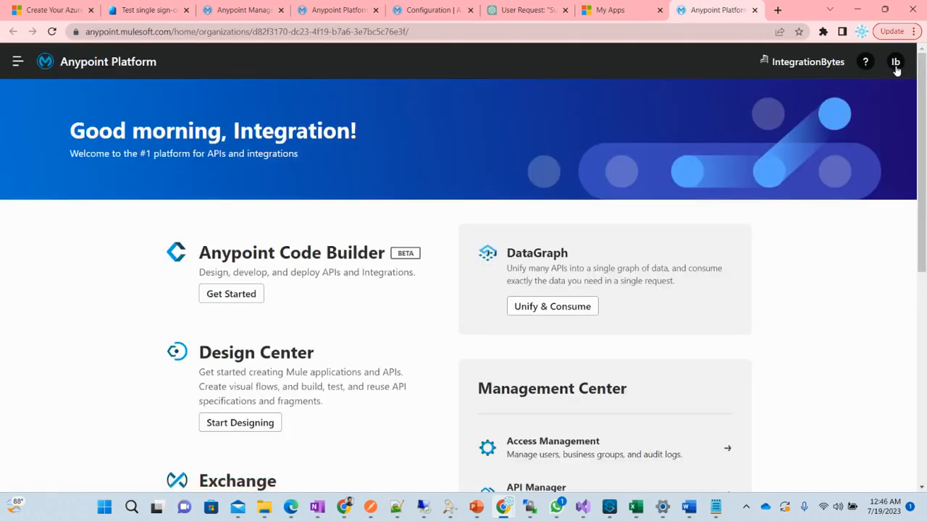
- Sign out of Anypoint Platform and load its login page at anypoint.mulesoft.com
click(895, 64)
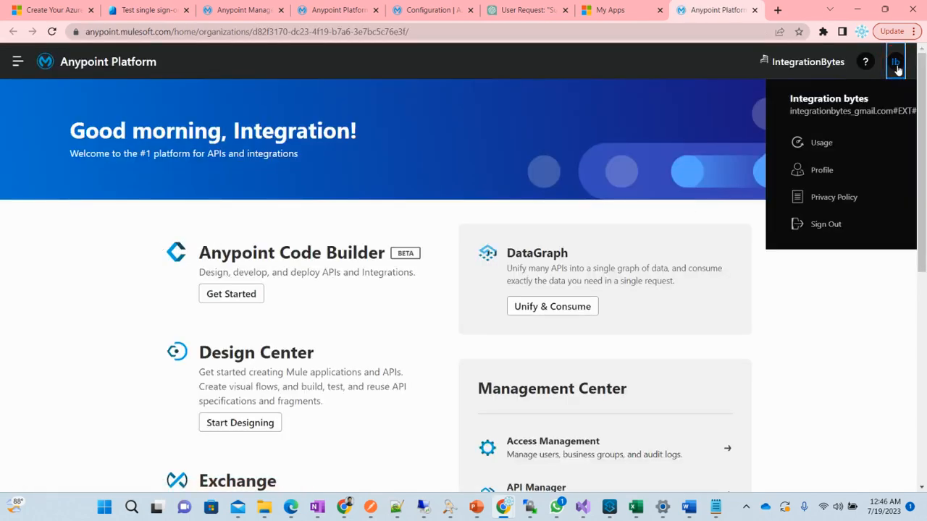
click(831, 228)
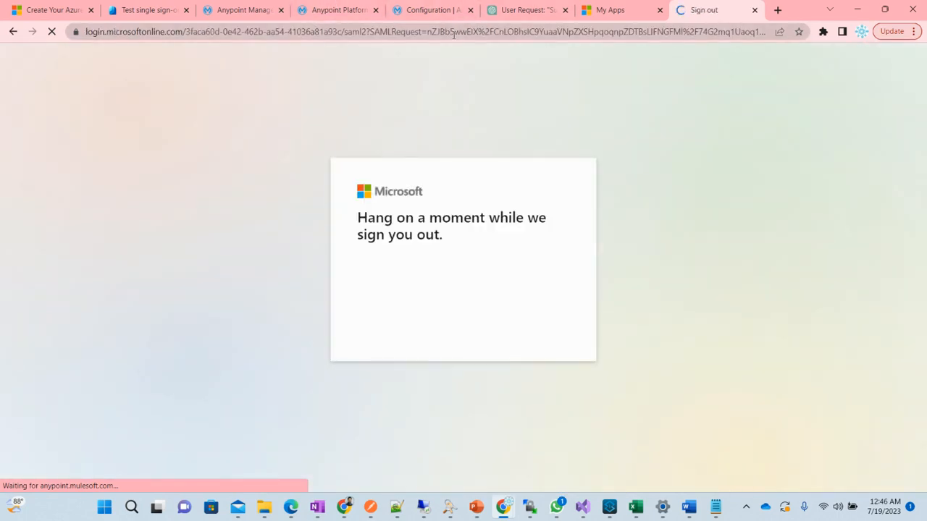
click(454, 33)
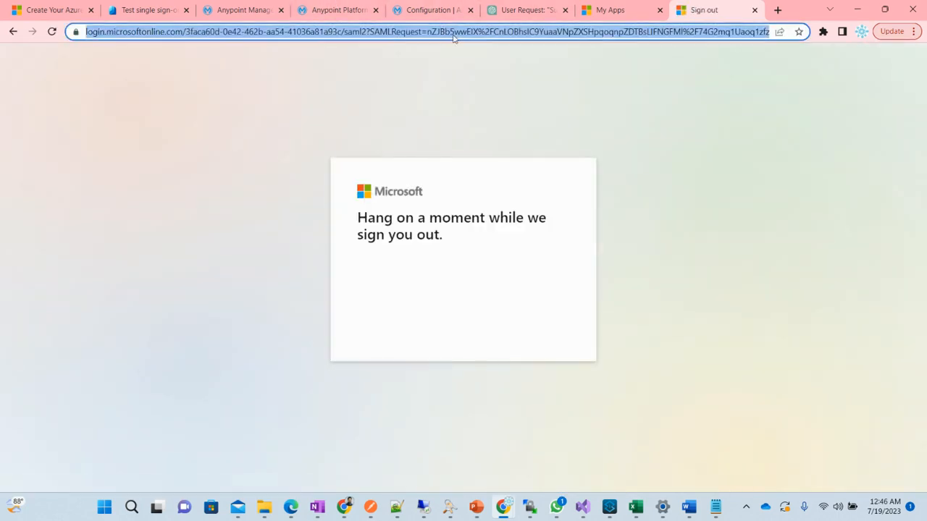
text(anypoint.mulesoft.com)
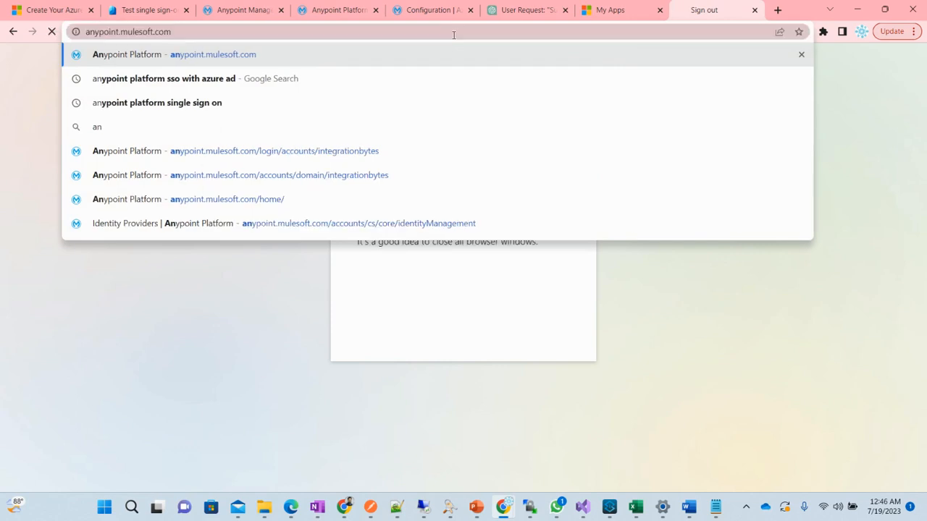
key(Return)
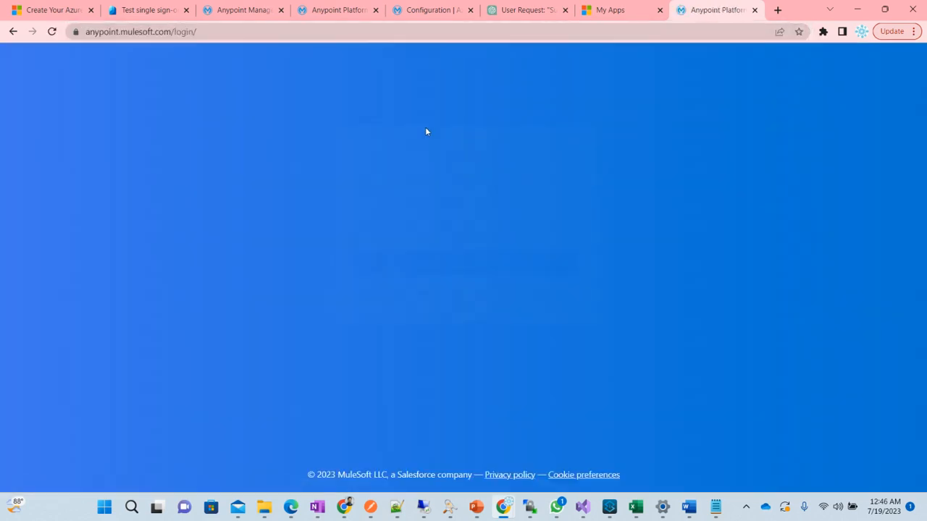
- Sign in through the custom domain integrationbytes using the Azure SAML Identity Management Provider and the saved Microsoft account
click(538, 294)
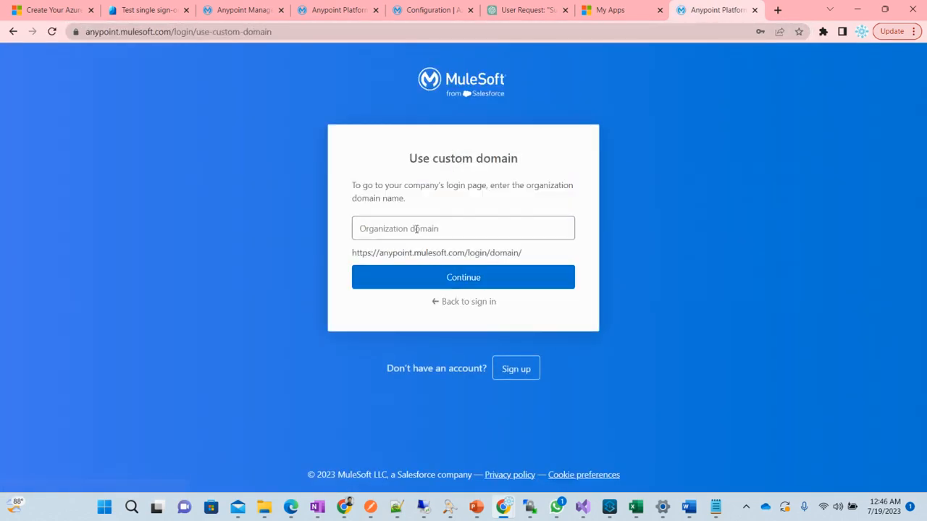
text(integrat)
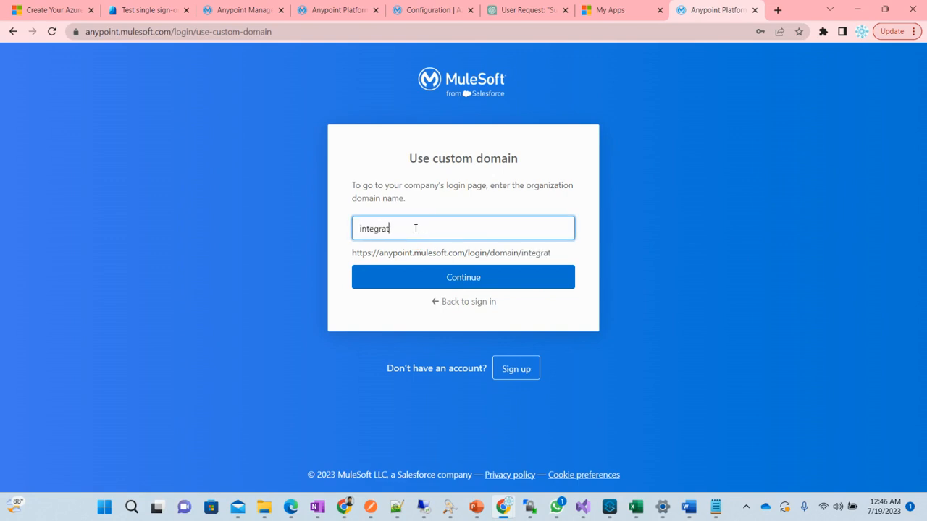
text(ionbytes)
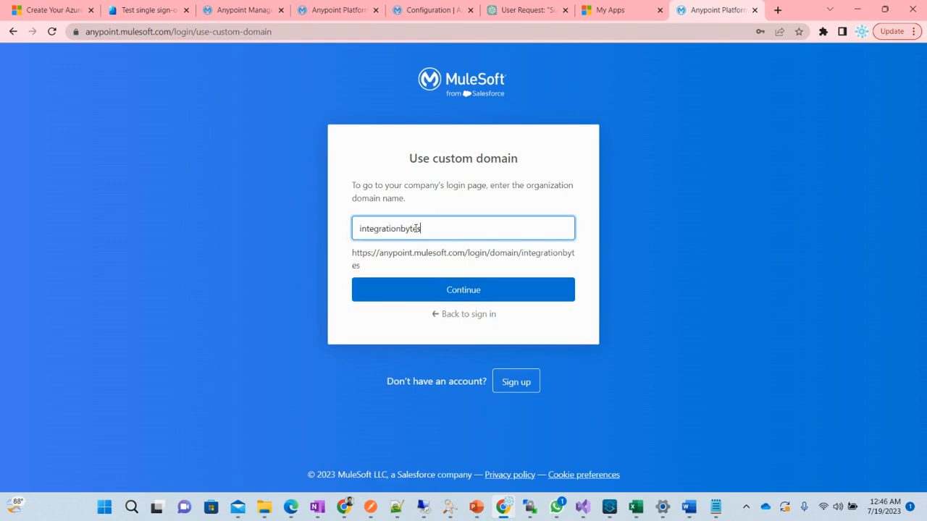
click(472, 289)
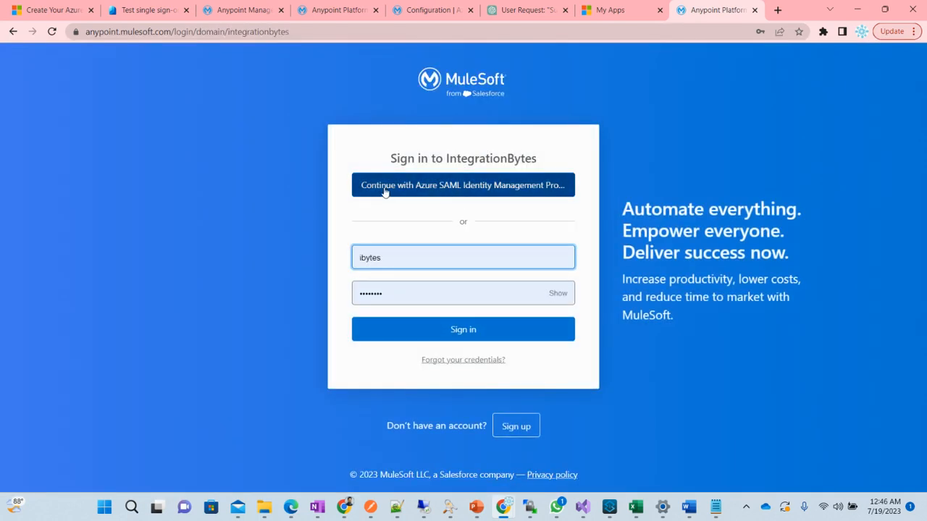
click(522, 191)
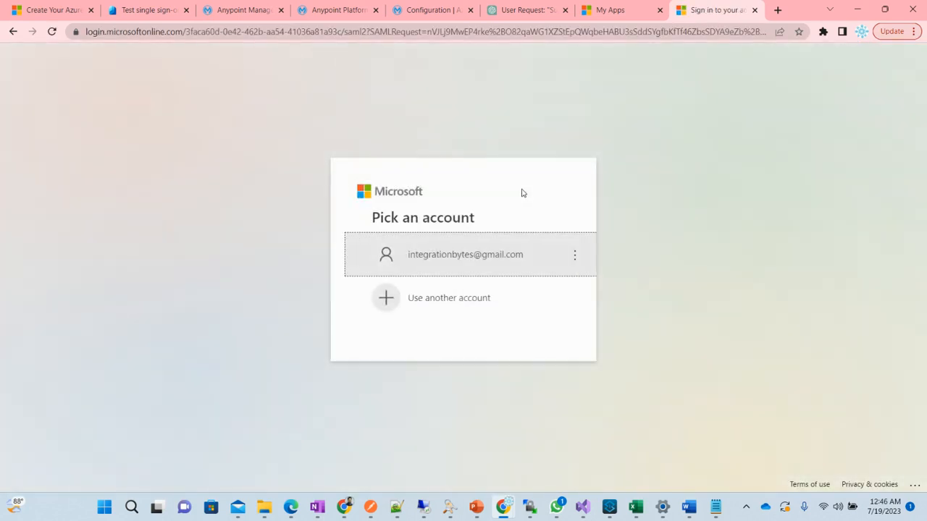
click(463, 253)
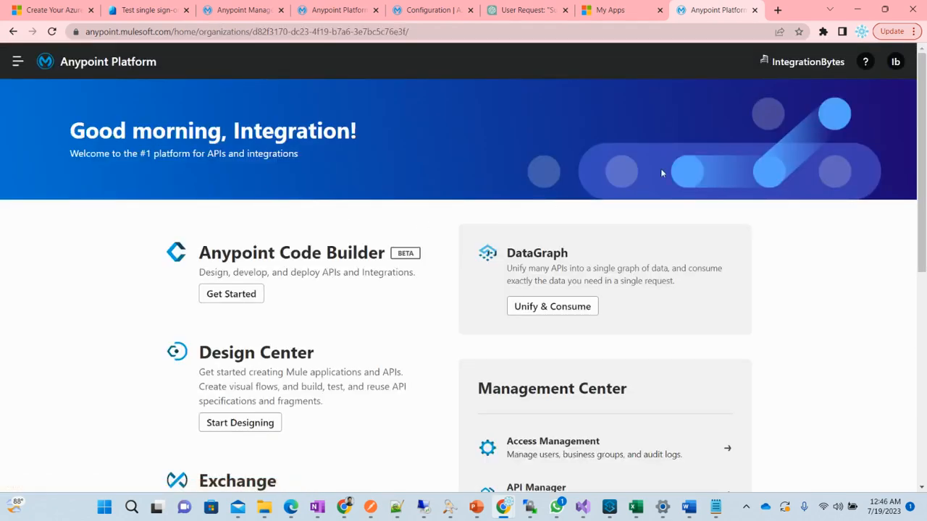
click(16, 63)
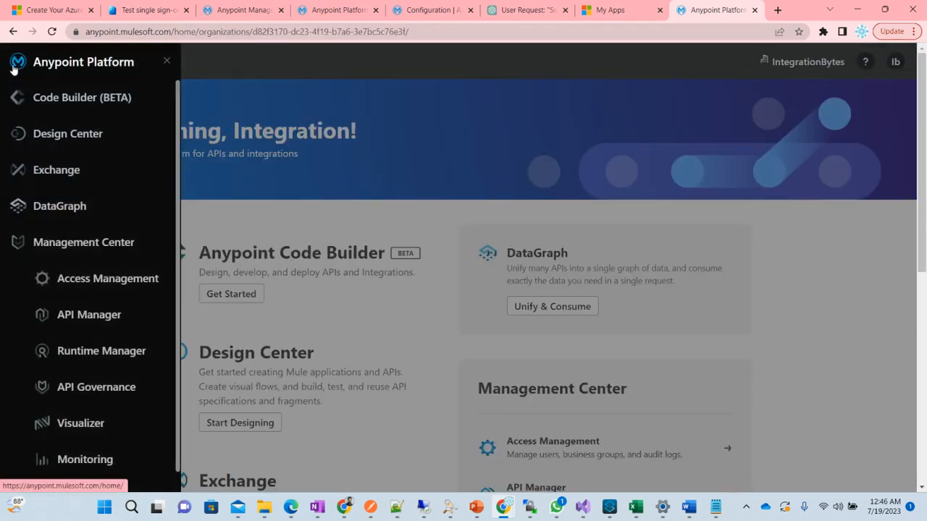
click(312, 202)
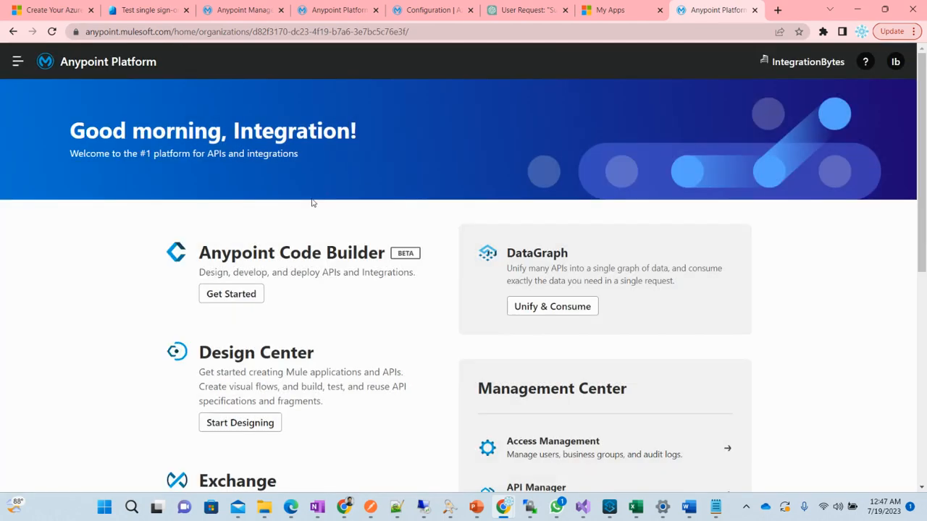